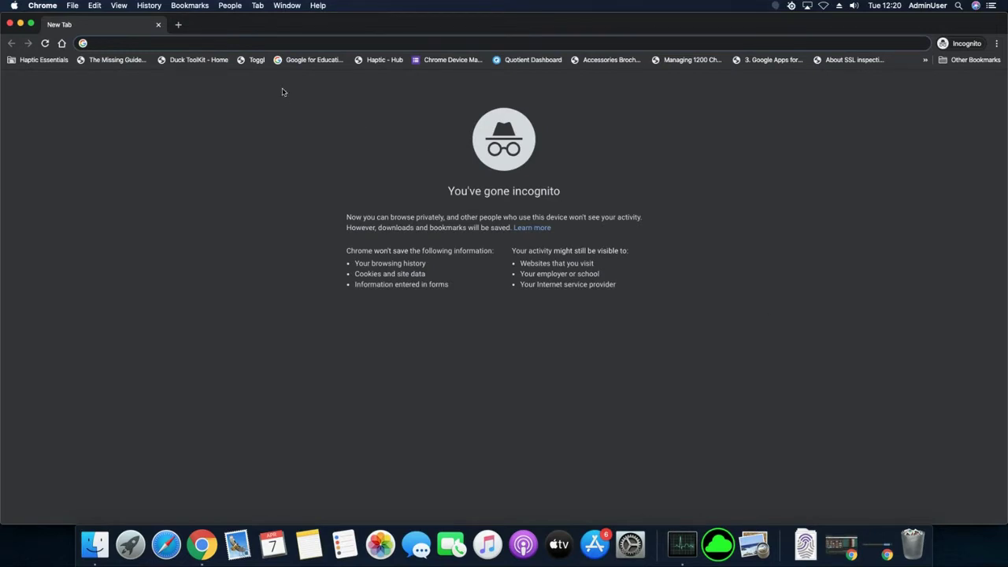
- Sign in with the saved school account, entering the password and the 2-Step Verification code
click(288, 59)
click(515, 277)
click(492, 306)
click(585, 381)
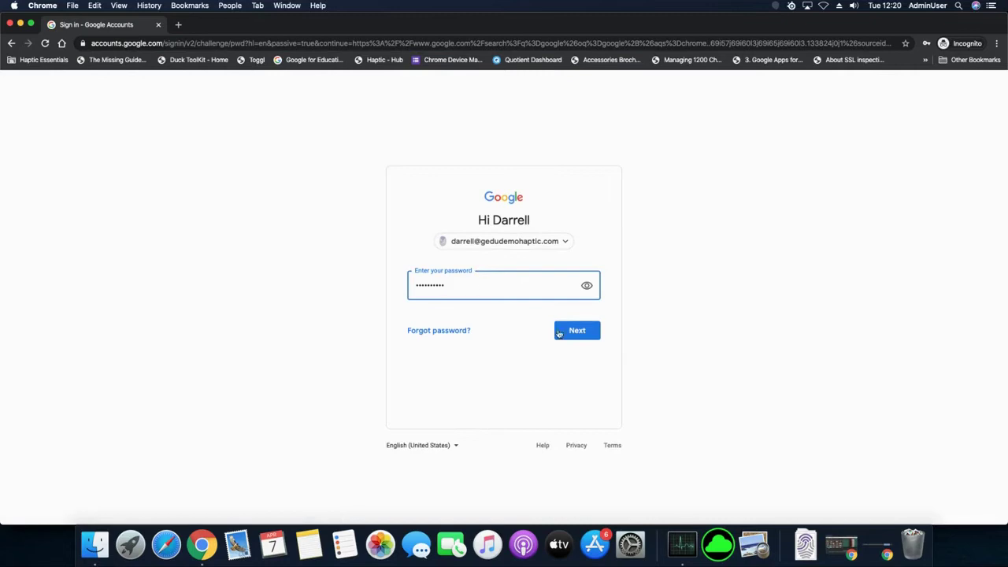
click(559, 334)
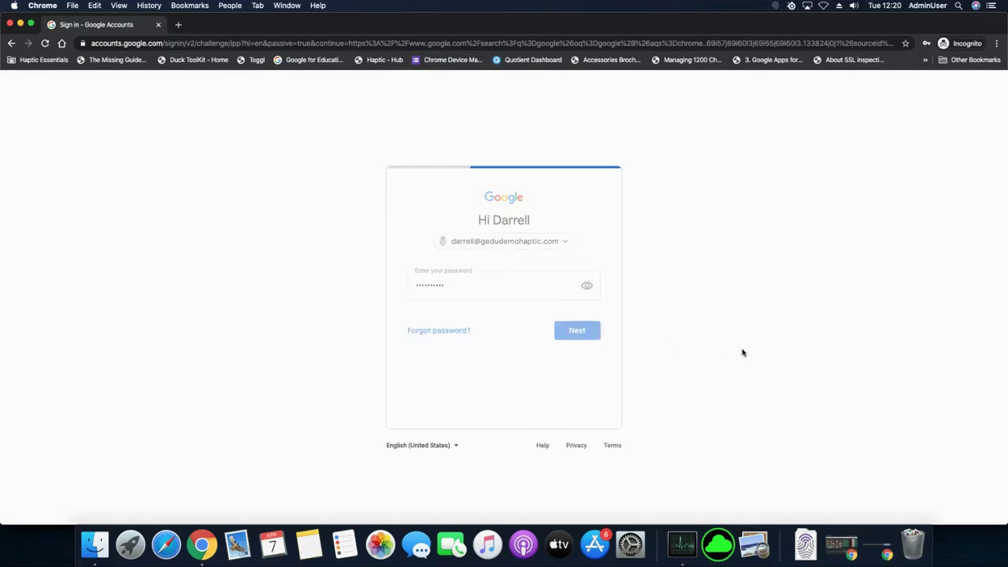
click(580, 401)
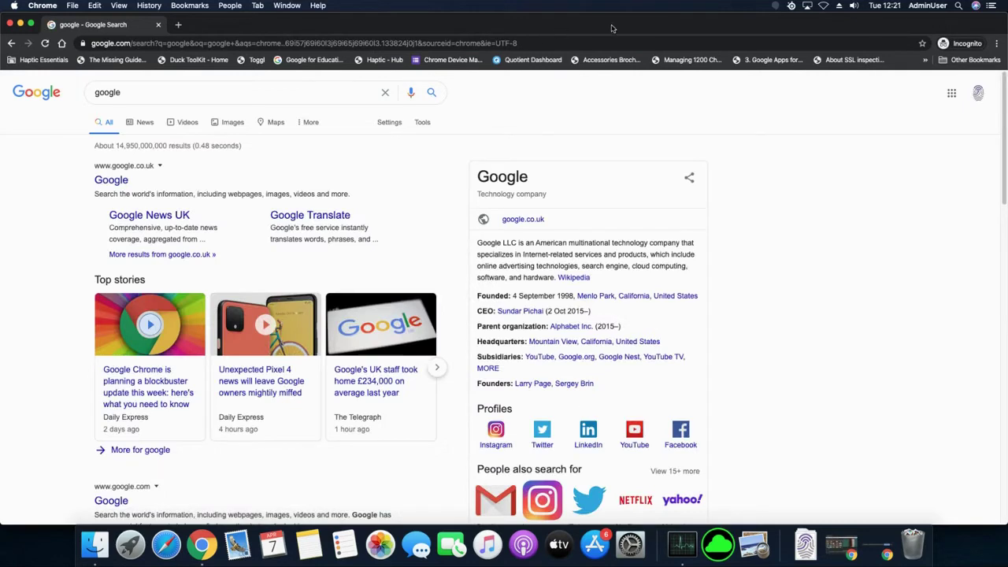
- Open Google Classroom from the apps grid and go to Archived classes
click(950, 93)
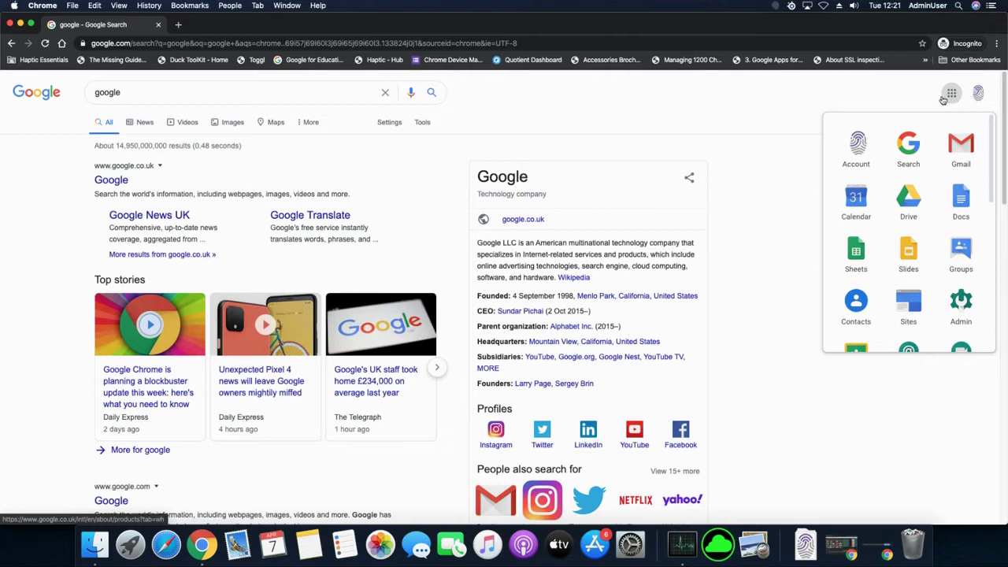
click(865, 346)
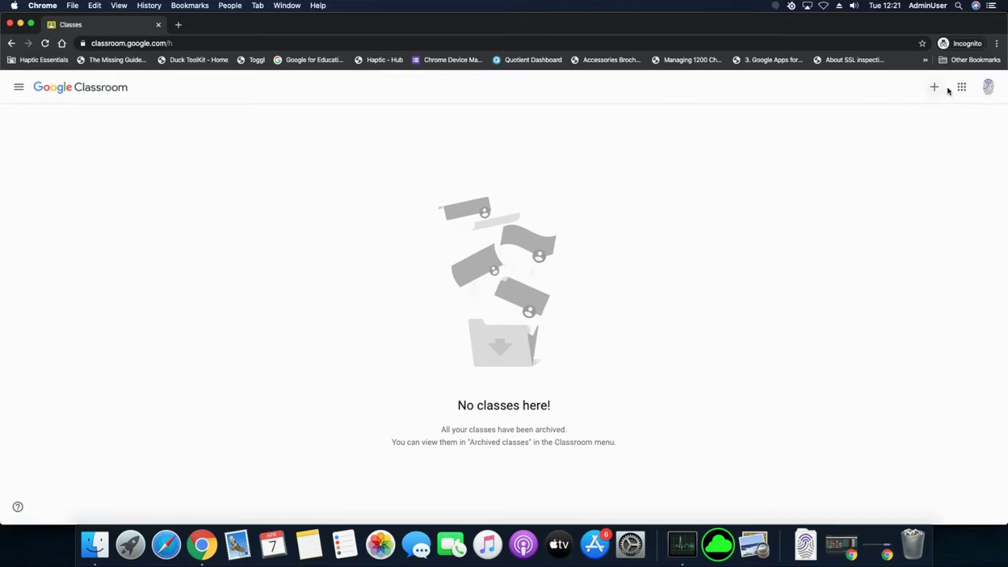
click(18, 89)
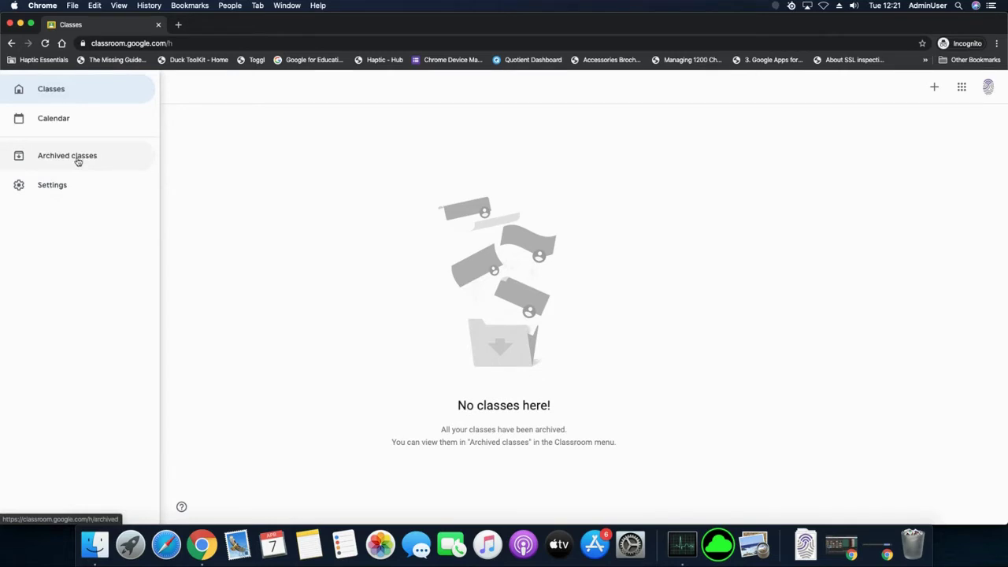
click(78, 160)
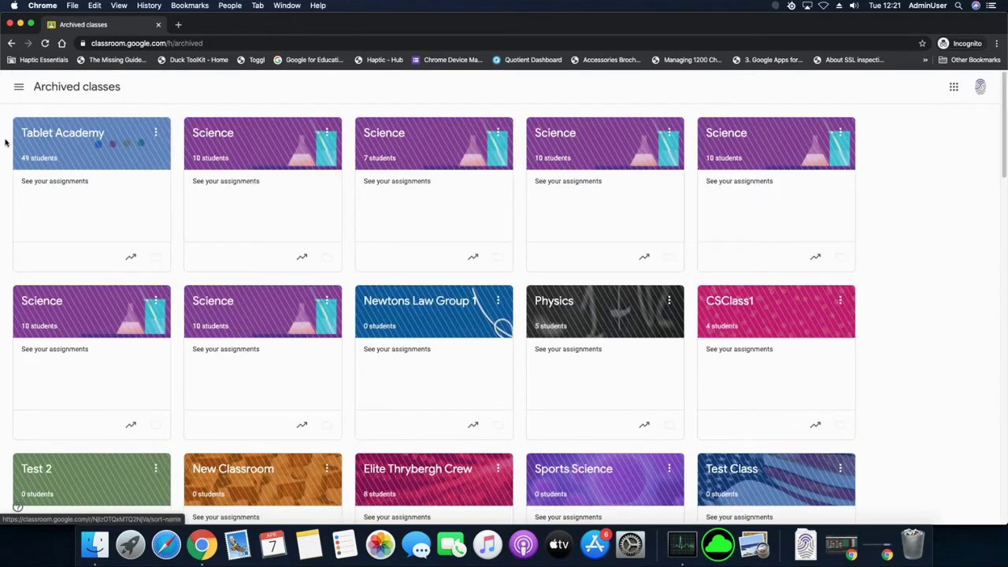
- Copy the archived Science class as 'Science 101', keeping the subject Newtons 2nd Law
click(157, 134)
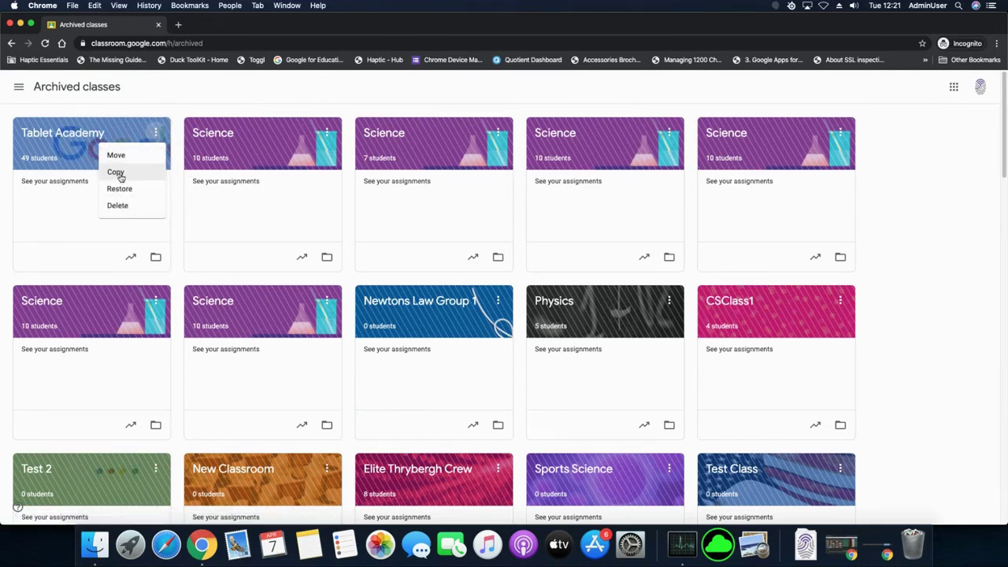
click(332, 135)
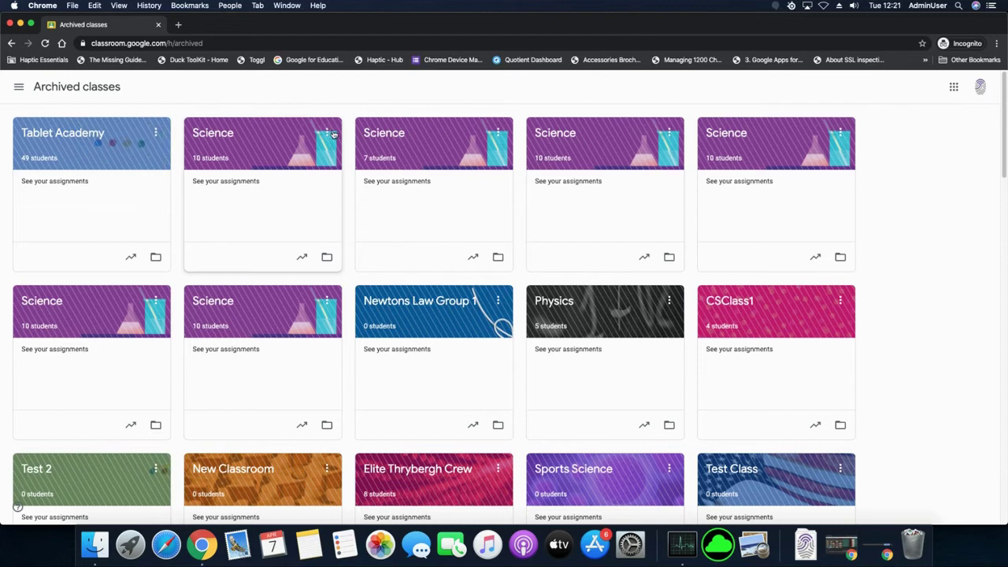
click(329, 137)
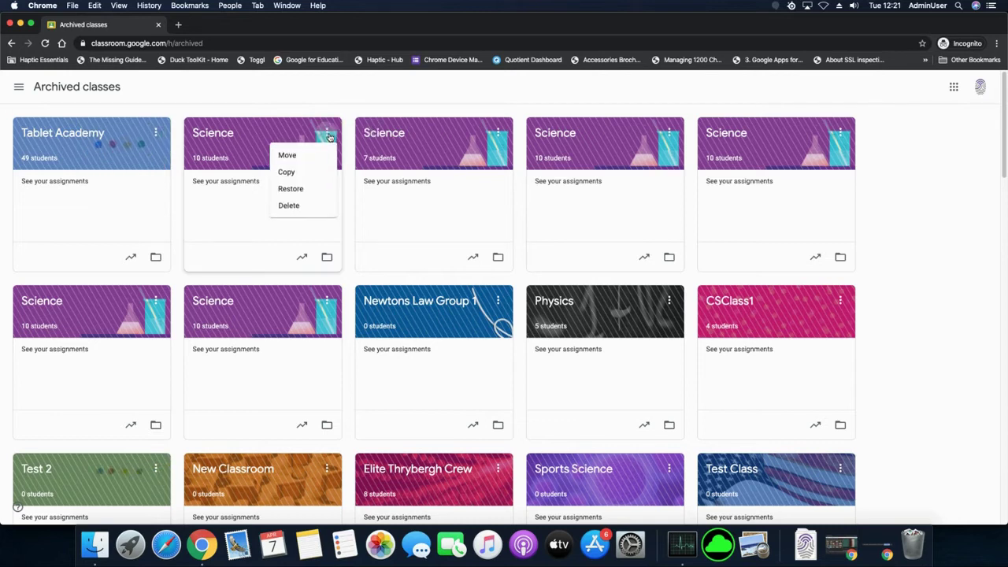
click(289, 172)
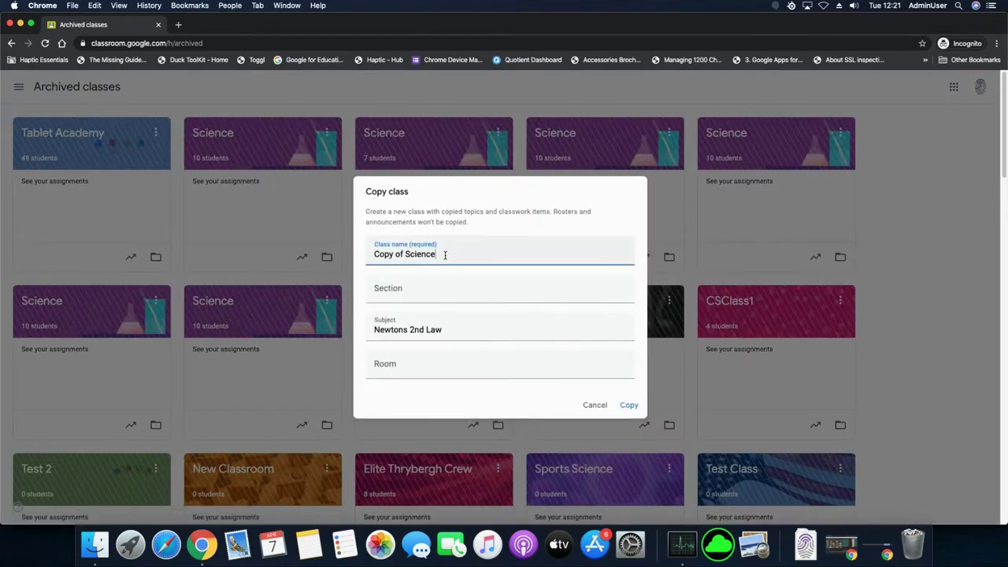
drag(445, 255, 370, 254)
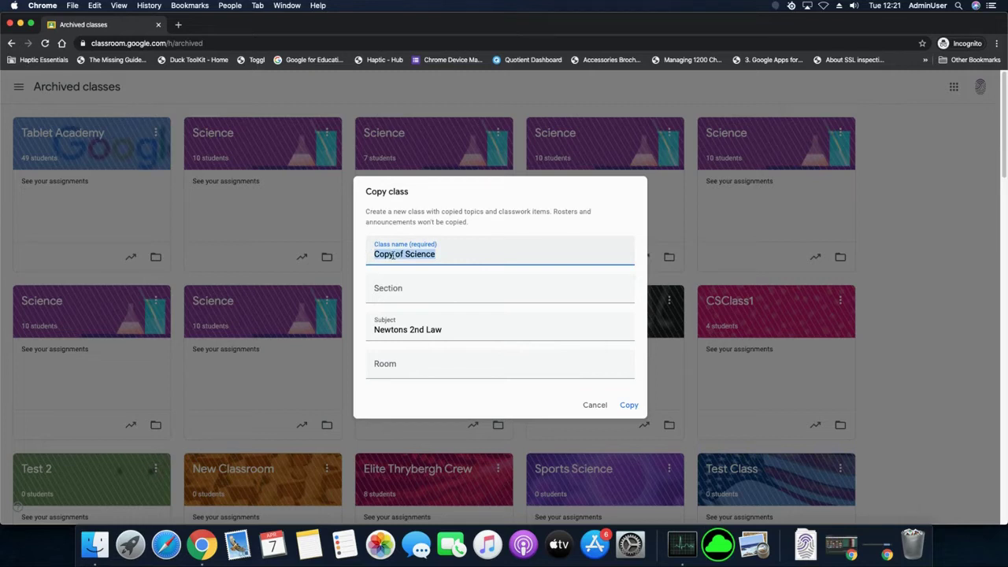
text(Scie)
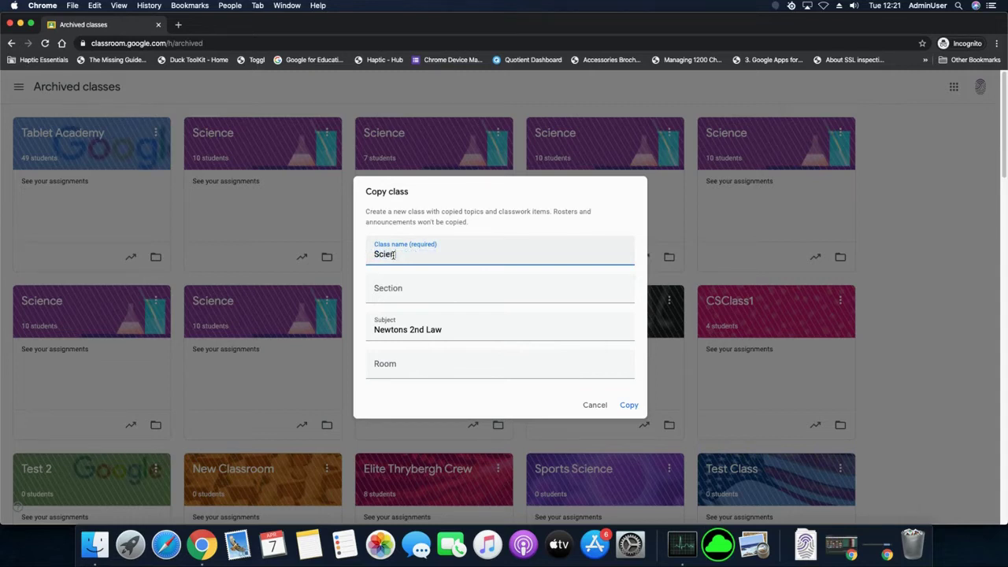
text(nce)
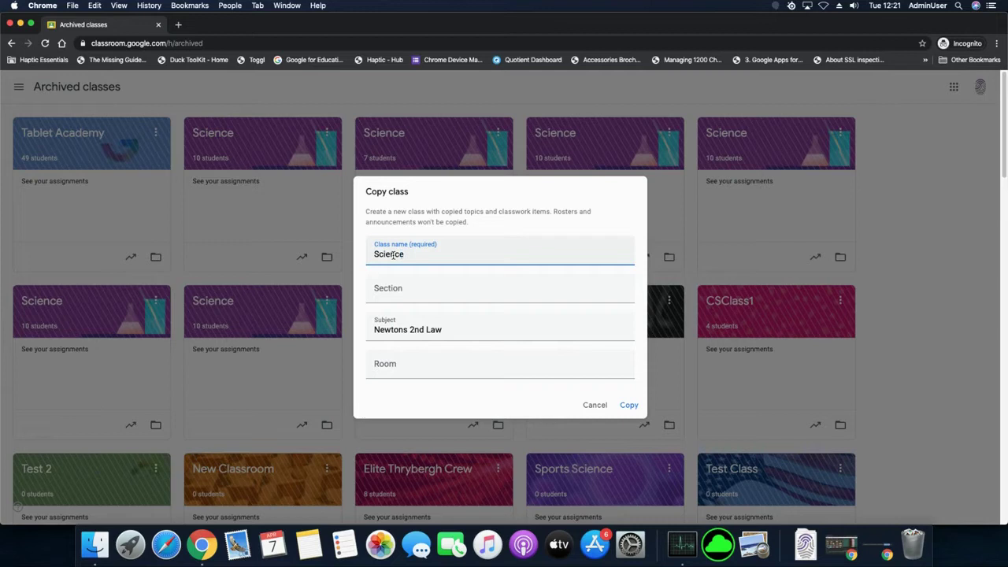
text( 101)
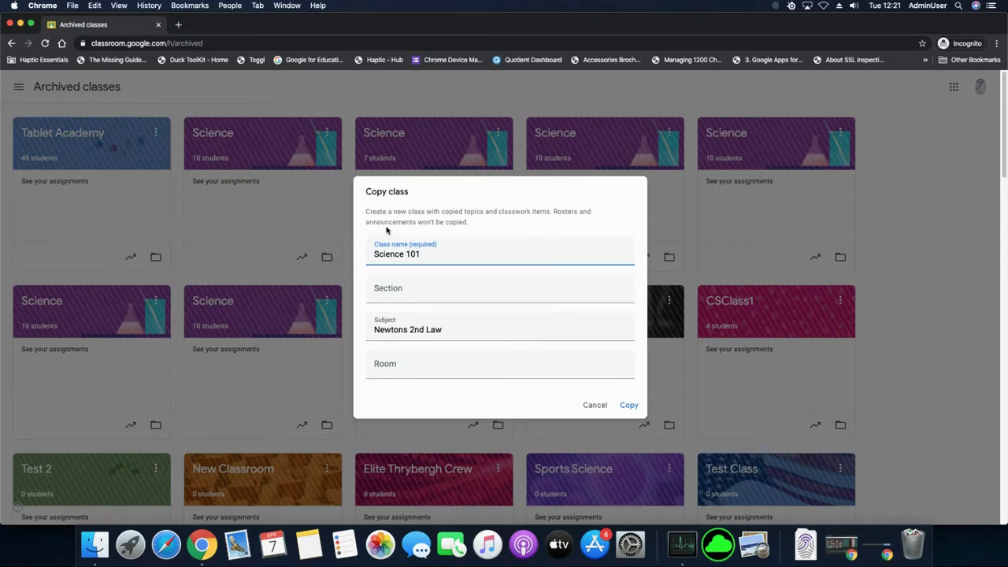
click(629, 405)
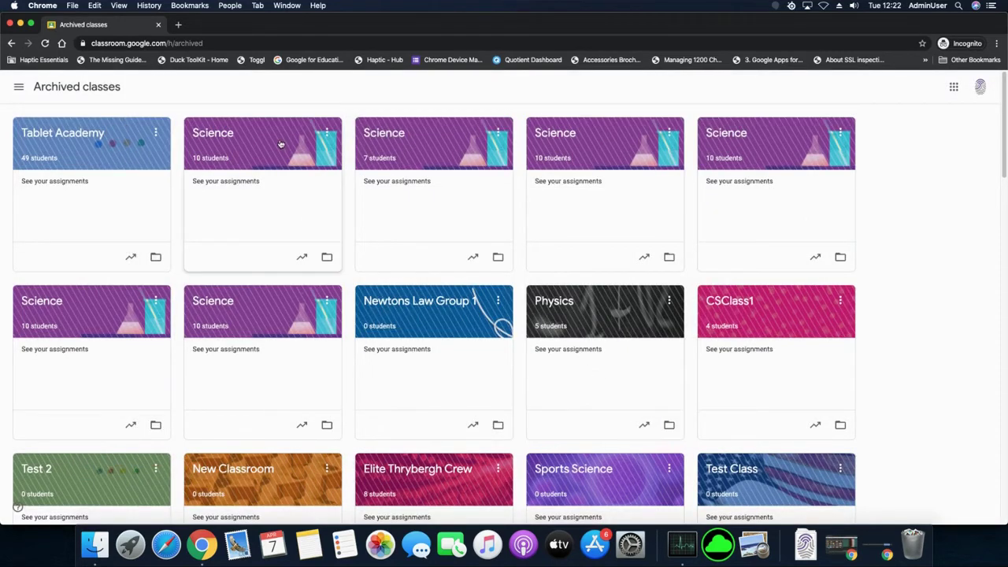
- Return to the active Classes page and check the new Science 101 card's options
click(19, 88)
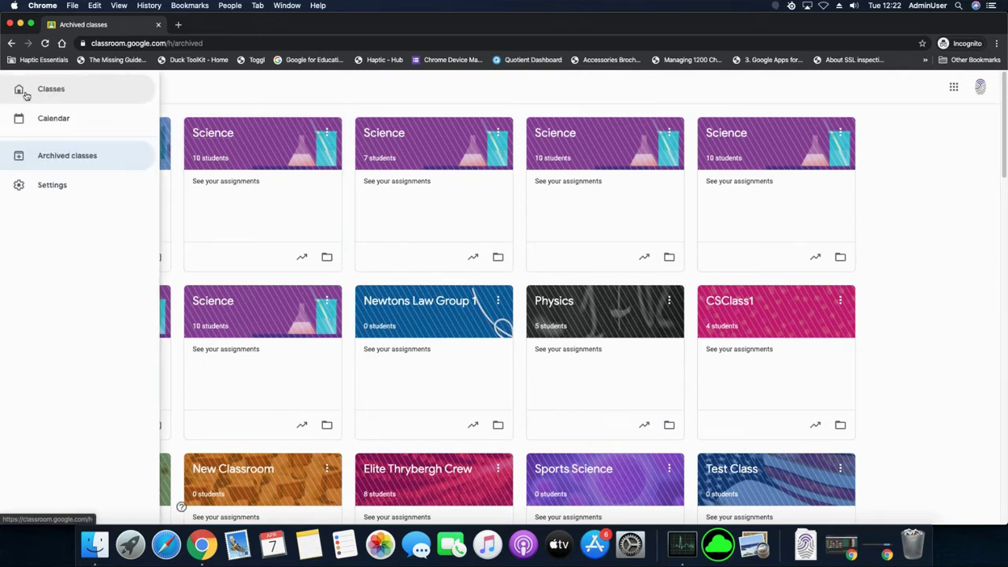
click(22, 92)
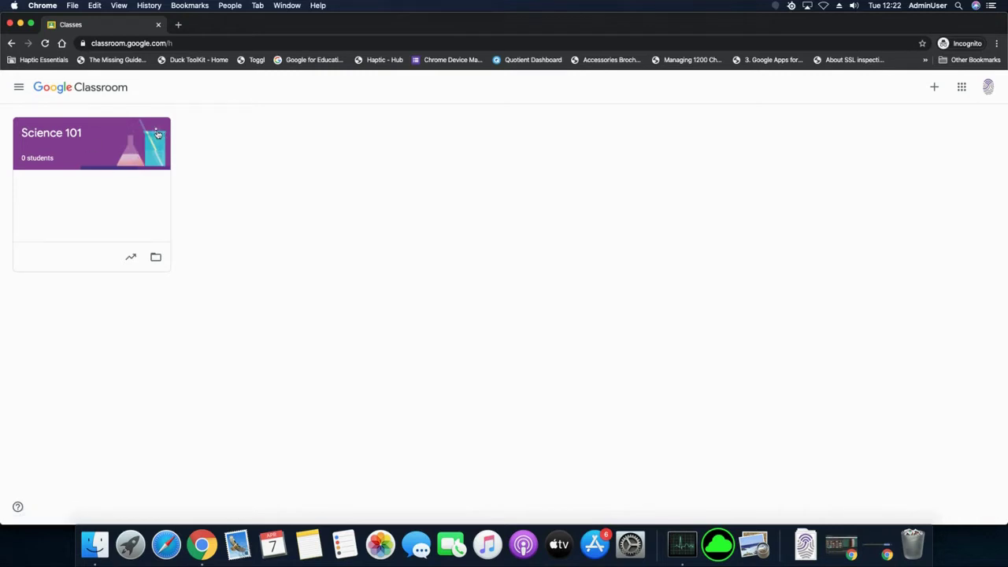
click(157, 133)
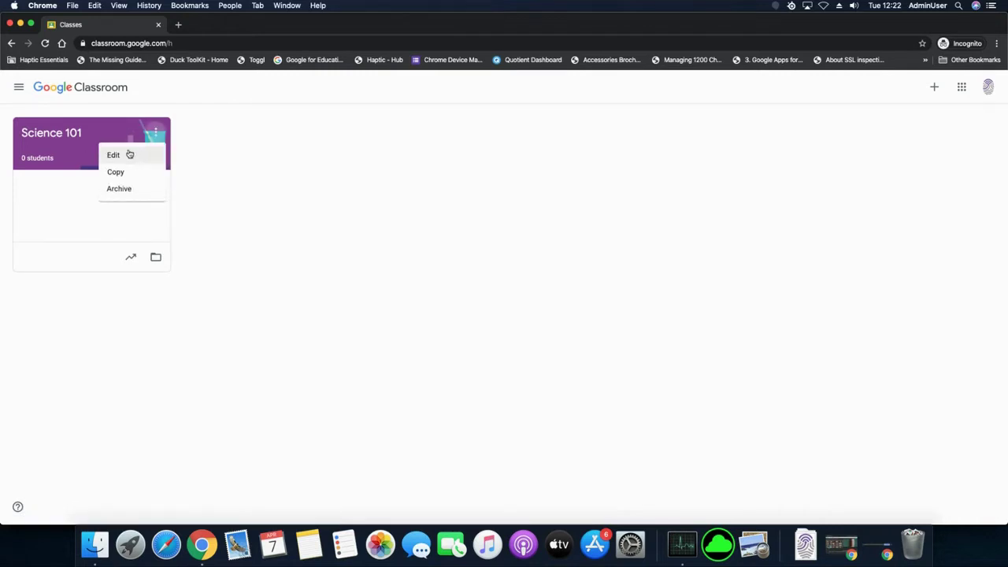
click(343, 231)
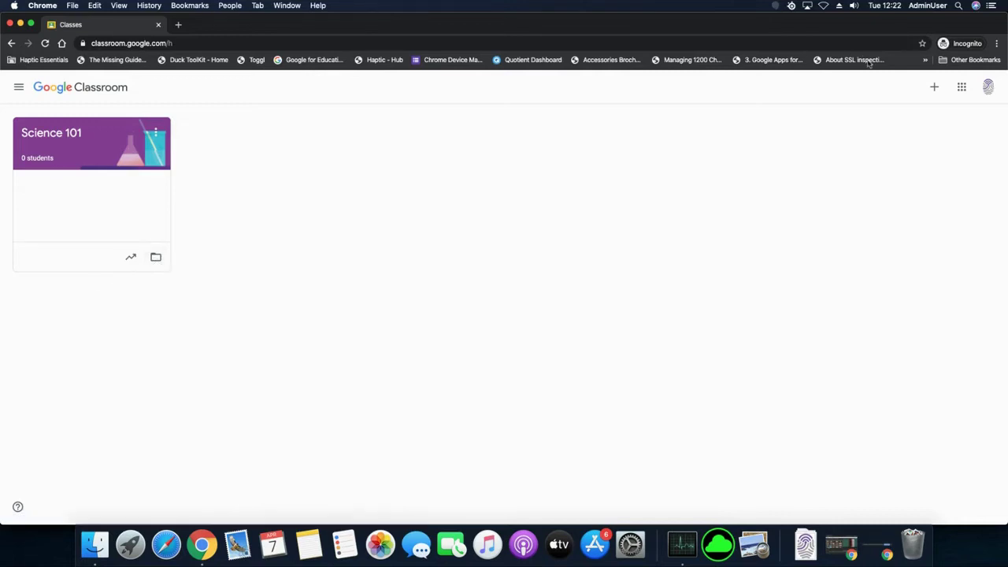
click(961, 89)
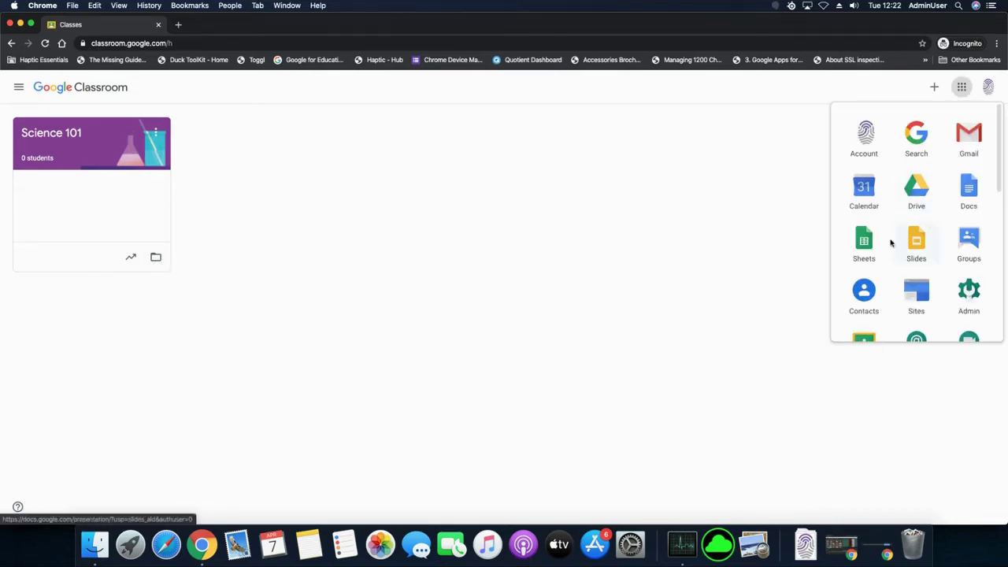
- Check the three copied files in Drive's Classroom > Science 101 folder, then go back to Classroom
click(916, 189)
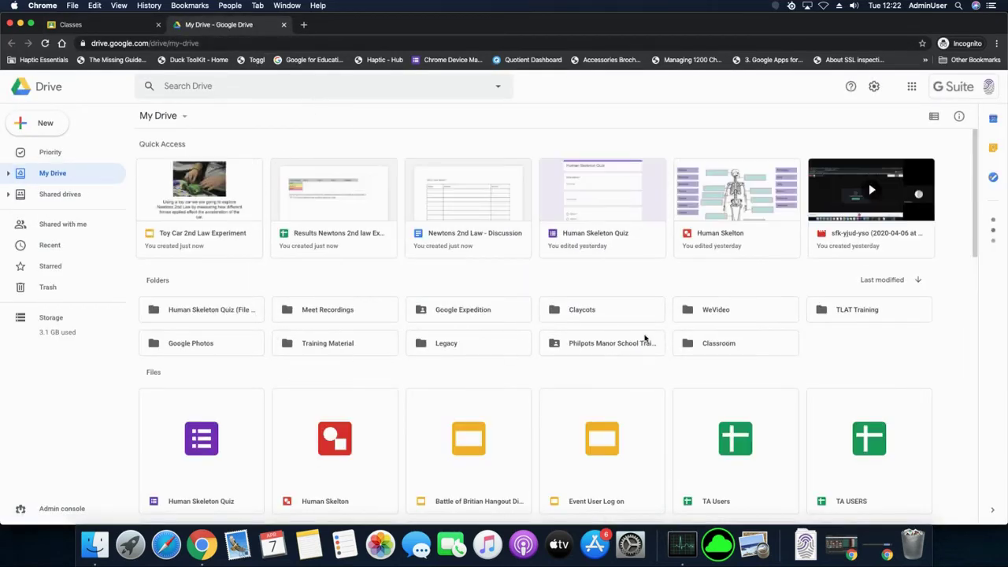
double_click(720, 346)
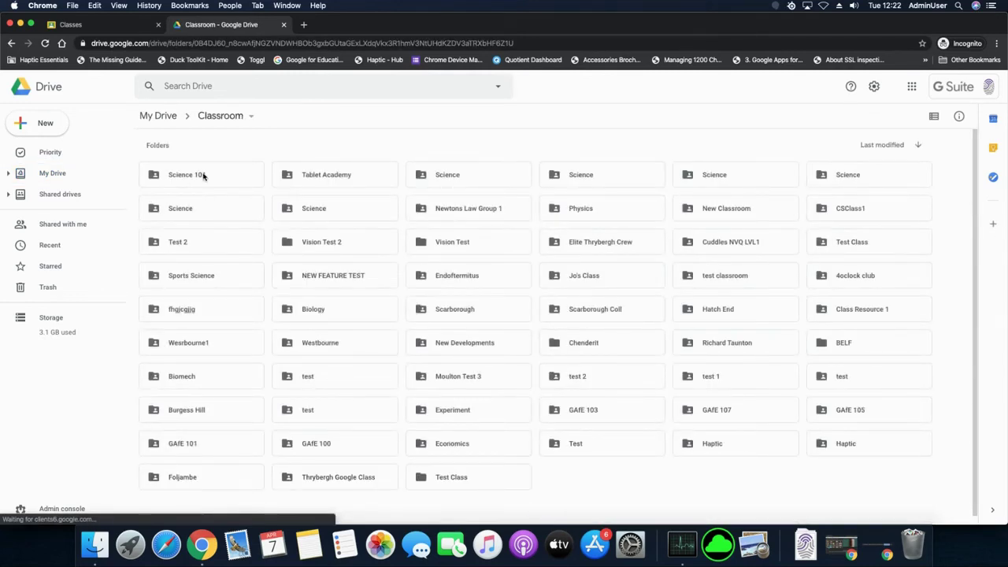
double_click(204, 175)
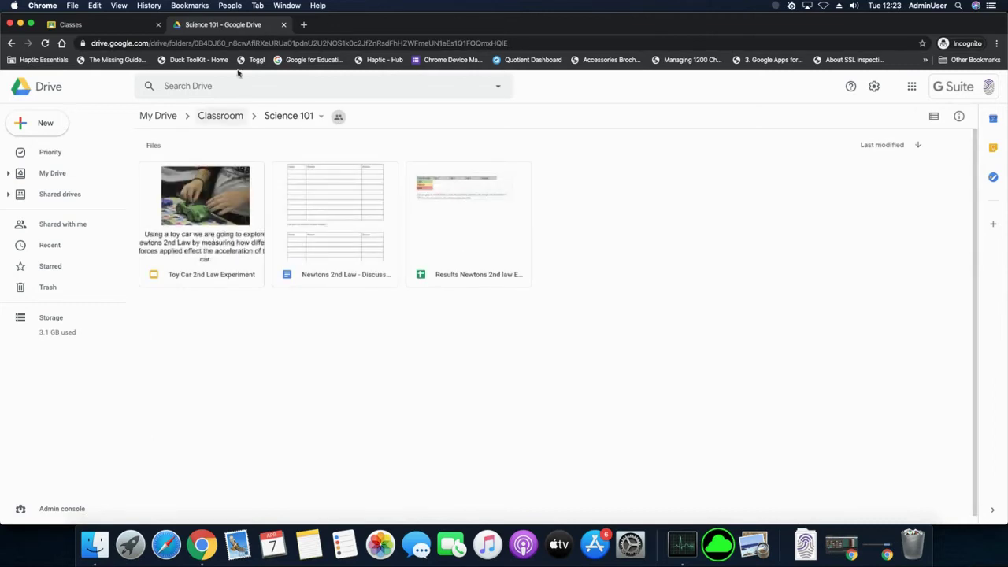
click(88, 26)
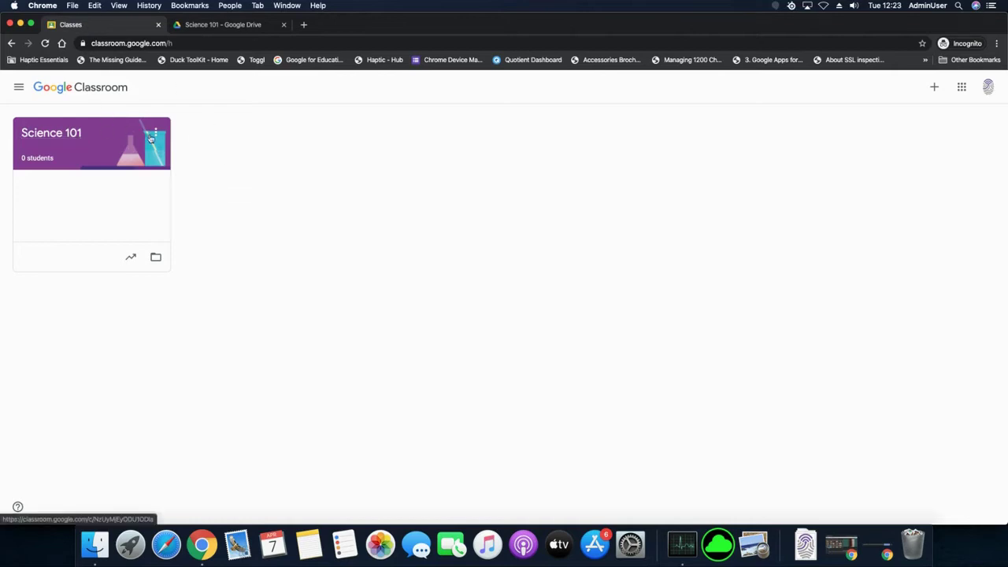
- Open Science 101, look at a new post's student list, then return to Classes
click(54, 138)
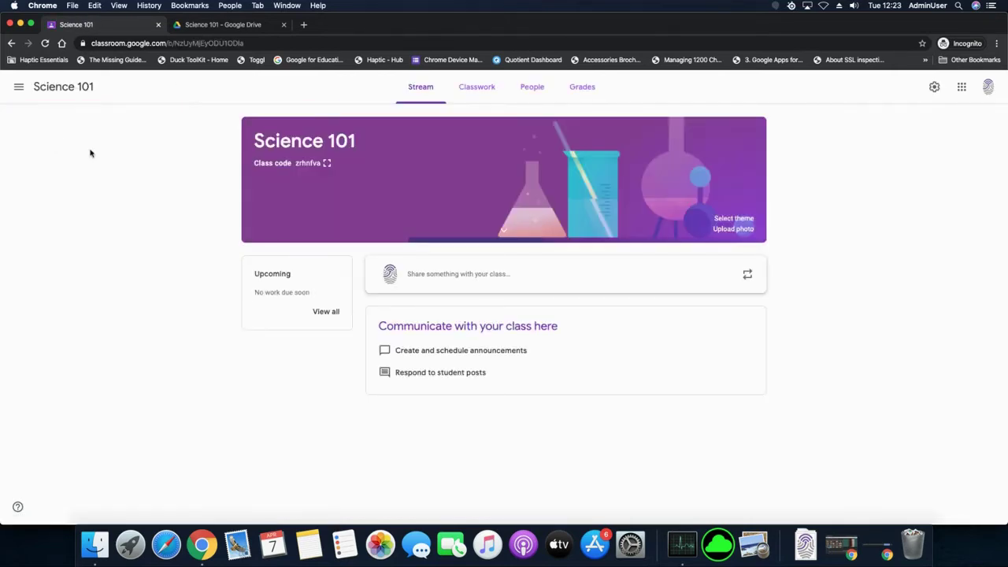
click(427, 275)
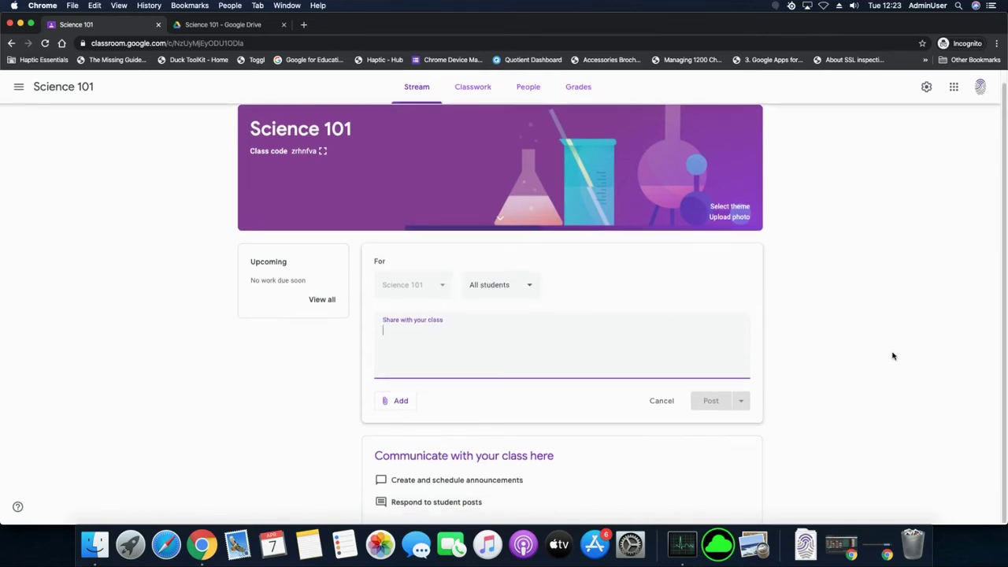
click(522, 291)
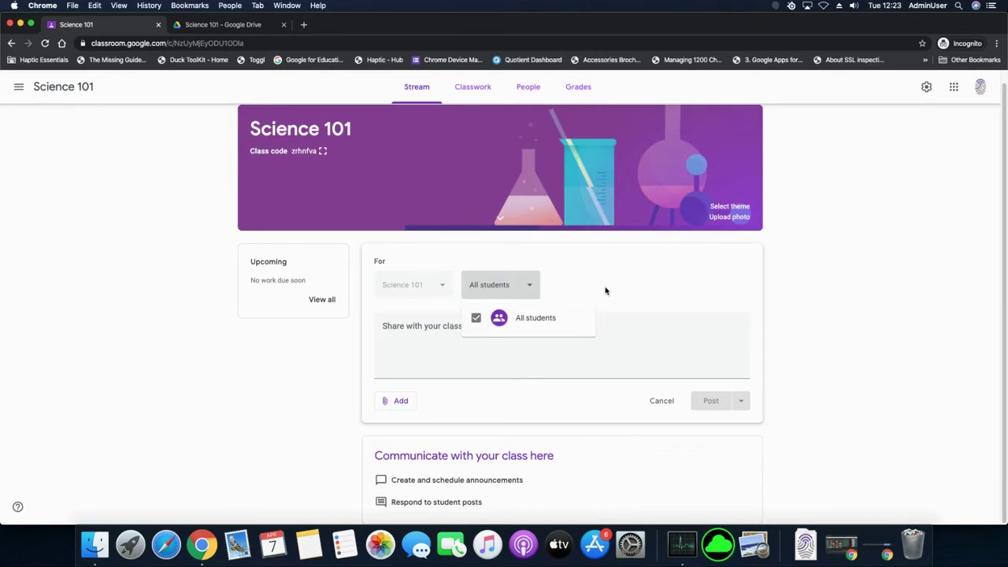
click(526, 293)
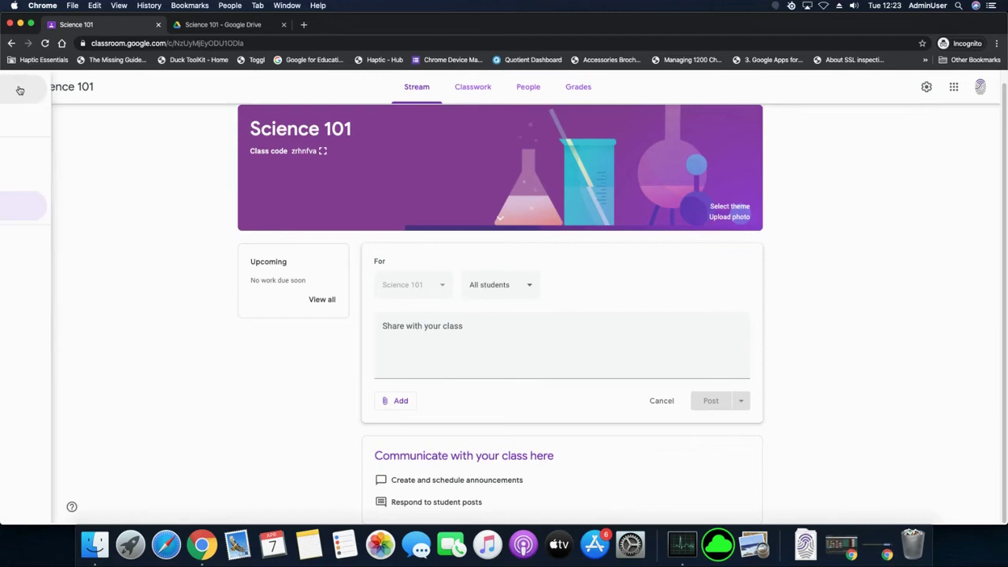
click(19, 86)
click(41, 92)
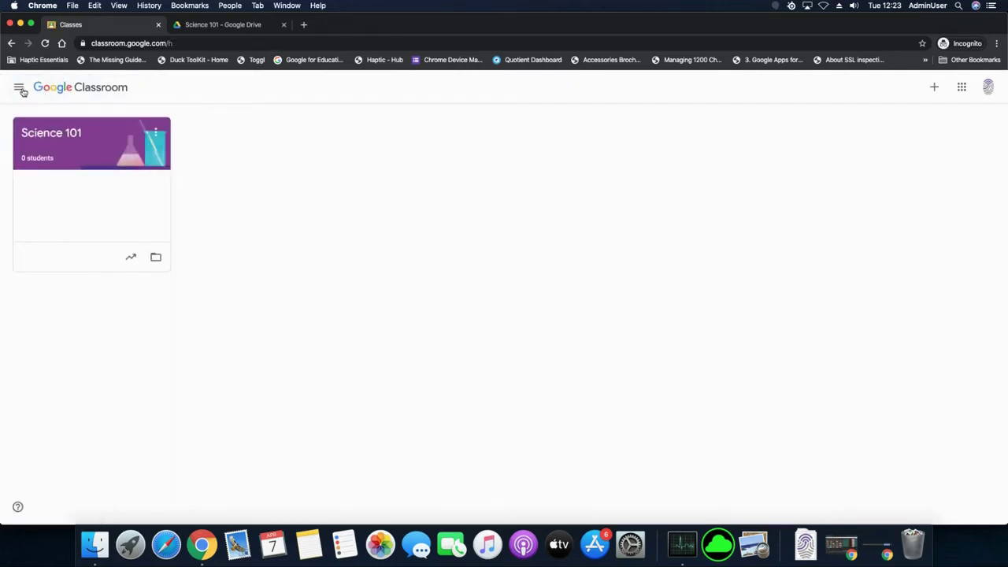
- Restore the archived Tablet Academy class (49 students) and go back to active Classes
click(19, 87)
click(70, 244)
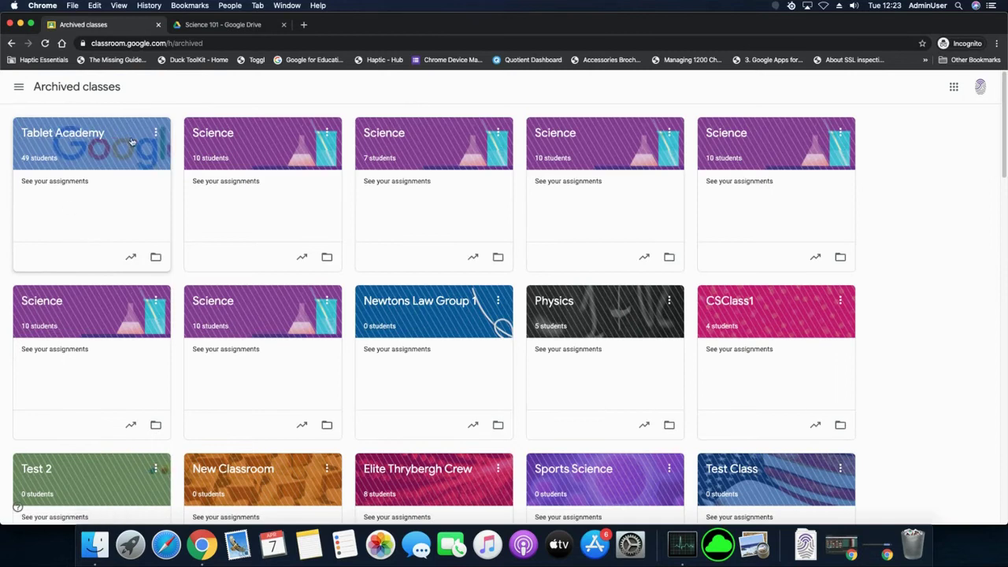
click(155, 133)
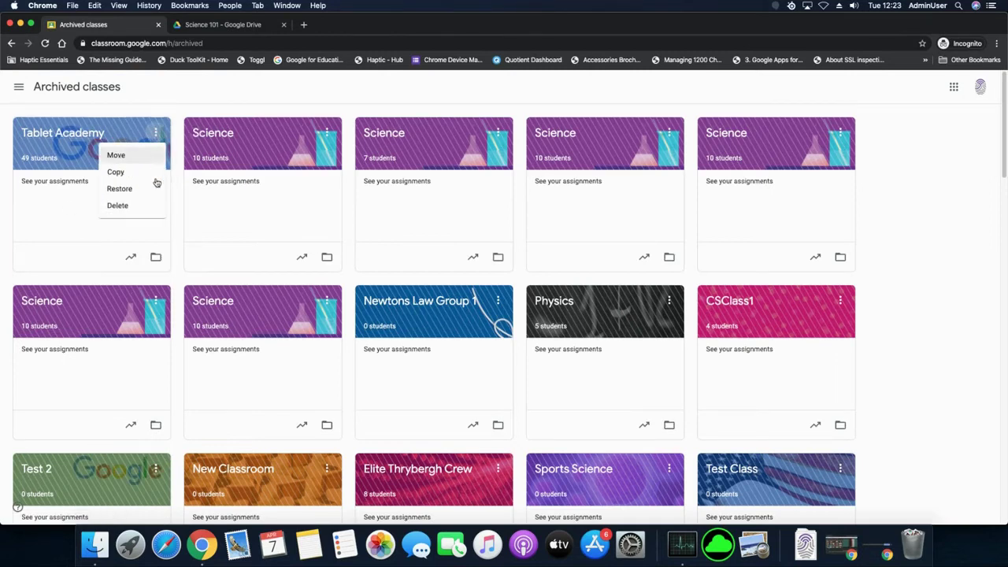
click(124, 188)
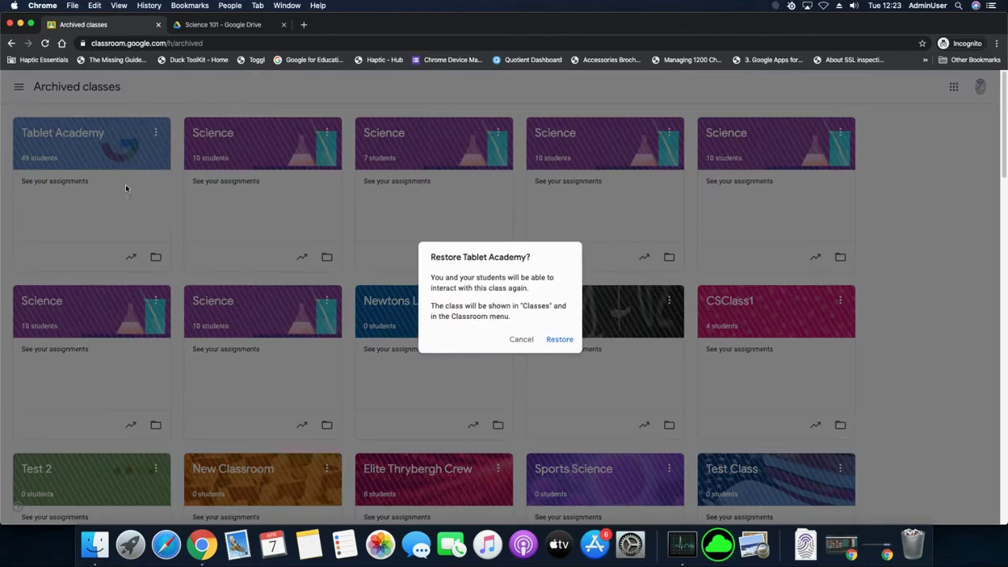
click(554, 339)
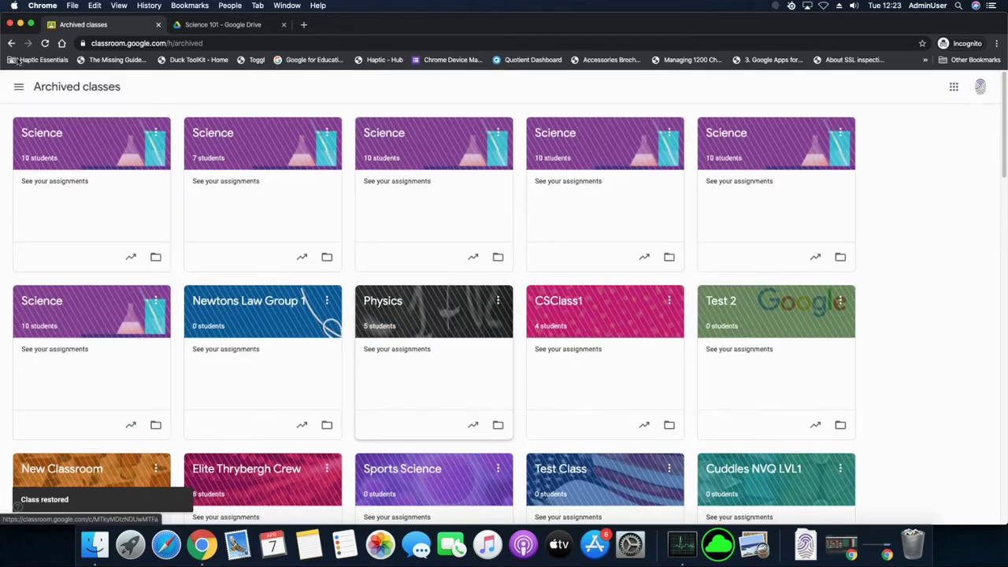
click(18, 87)
click(49, 90)
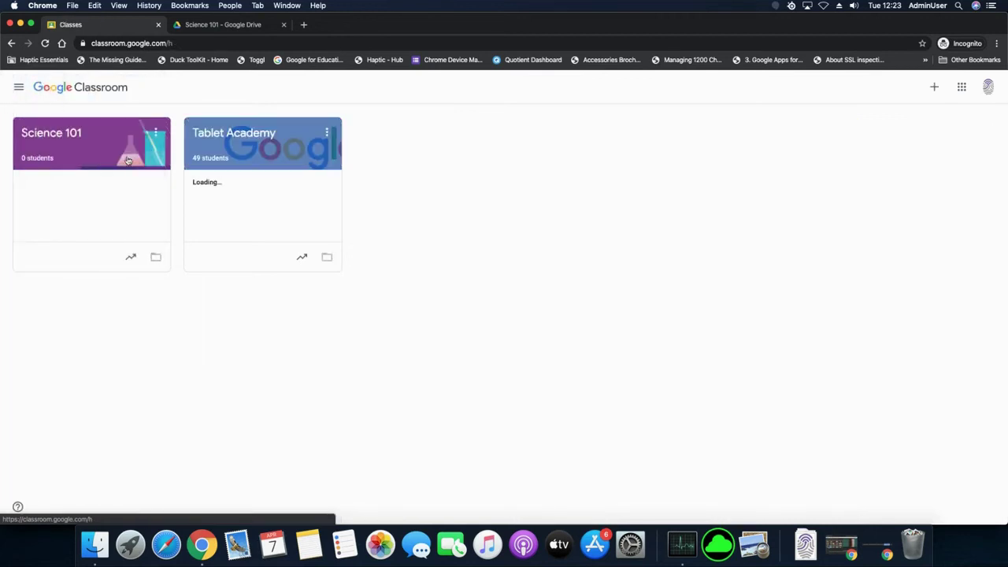
- Start a Science 101 post, adding then removing Tablet Academy, leaving all students as audience
click(51, 133)
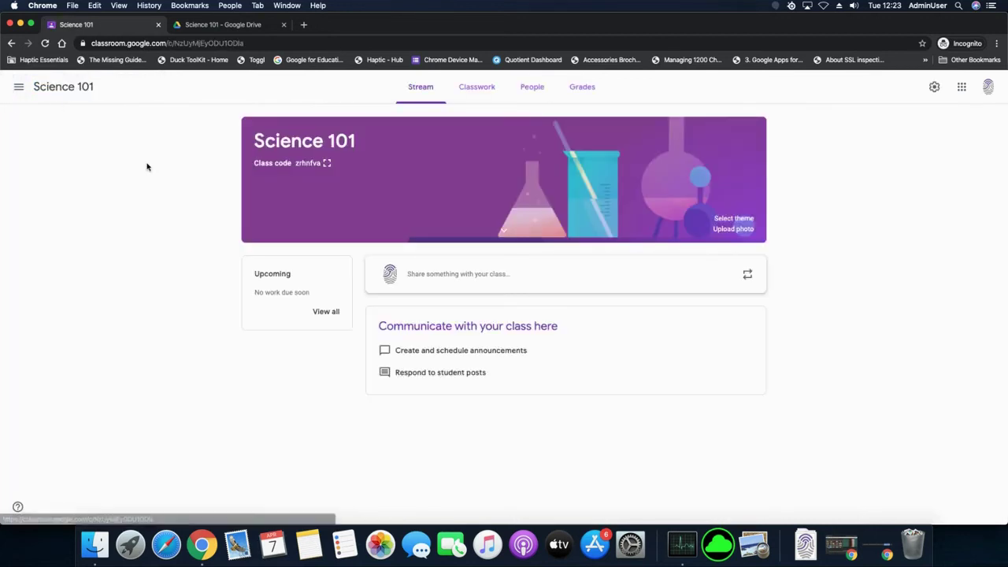
click(502, 279)
click(444, 299)
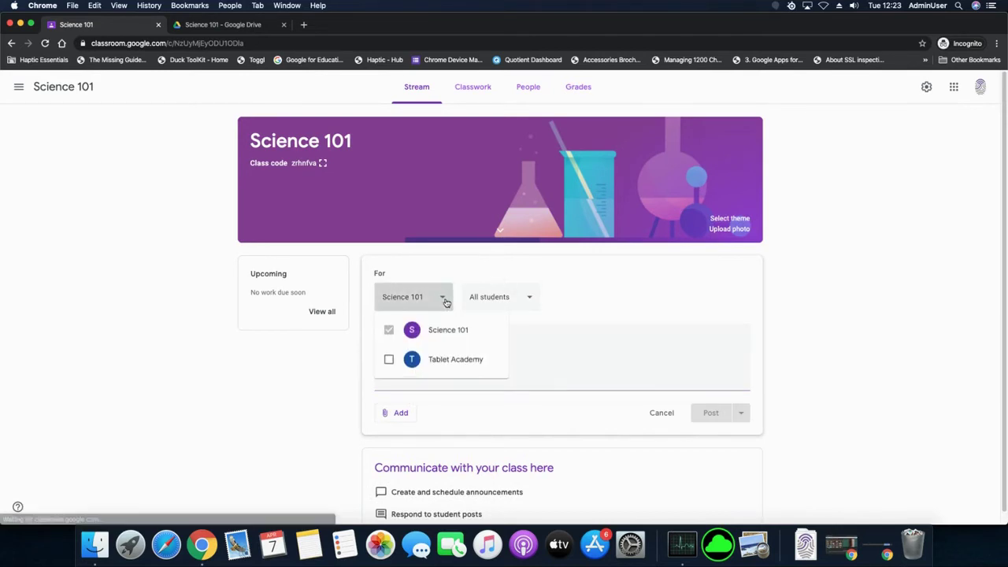
click(388, 360)
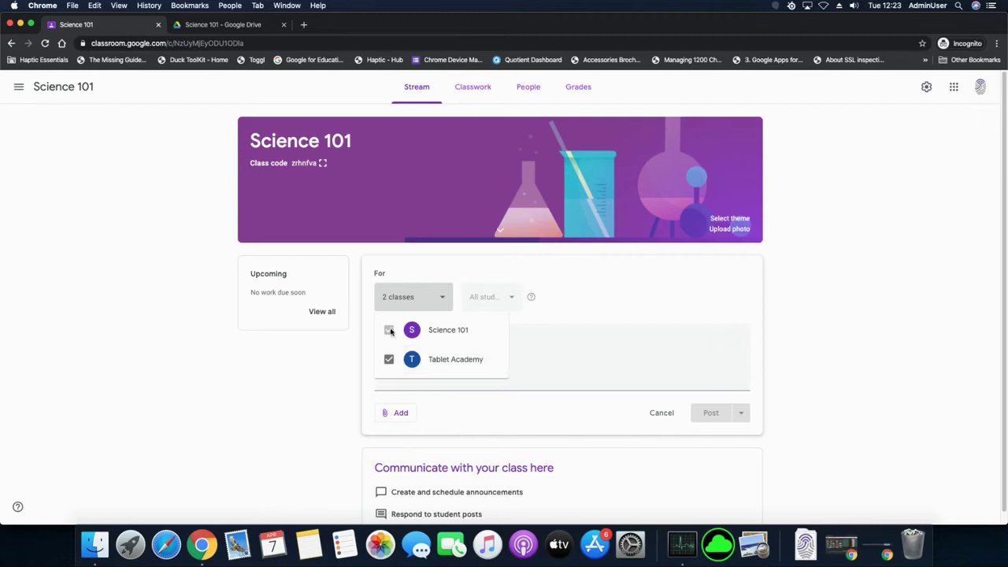
click(513, 300)
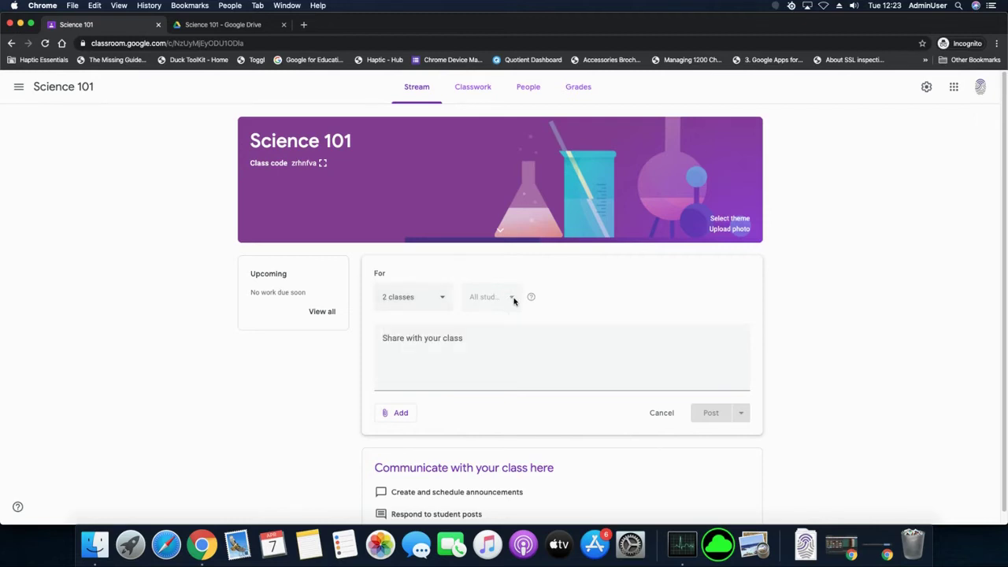
click(441, 297)
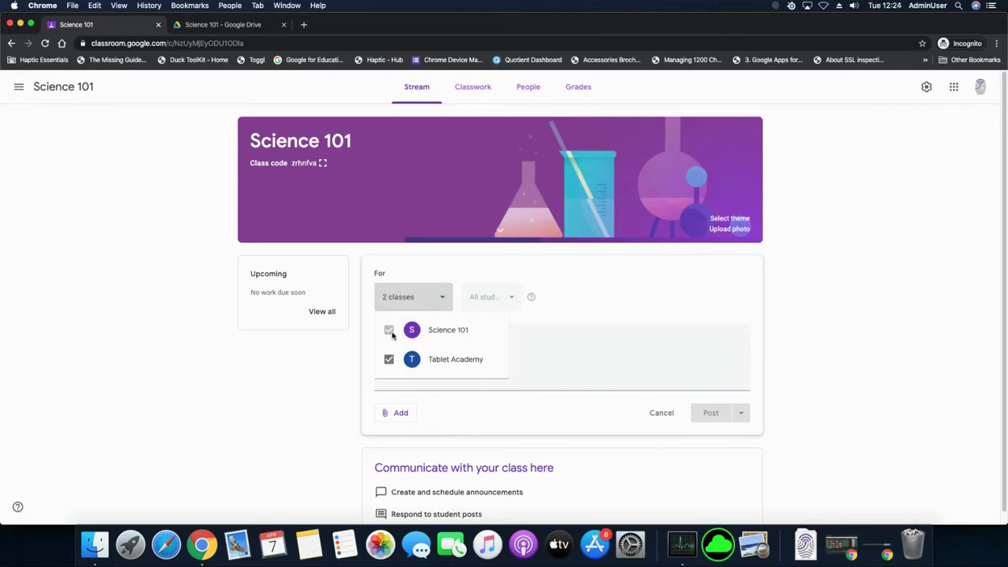
click(388, 361)
click(522, 324)
click(536, 307)
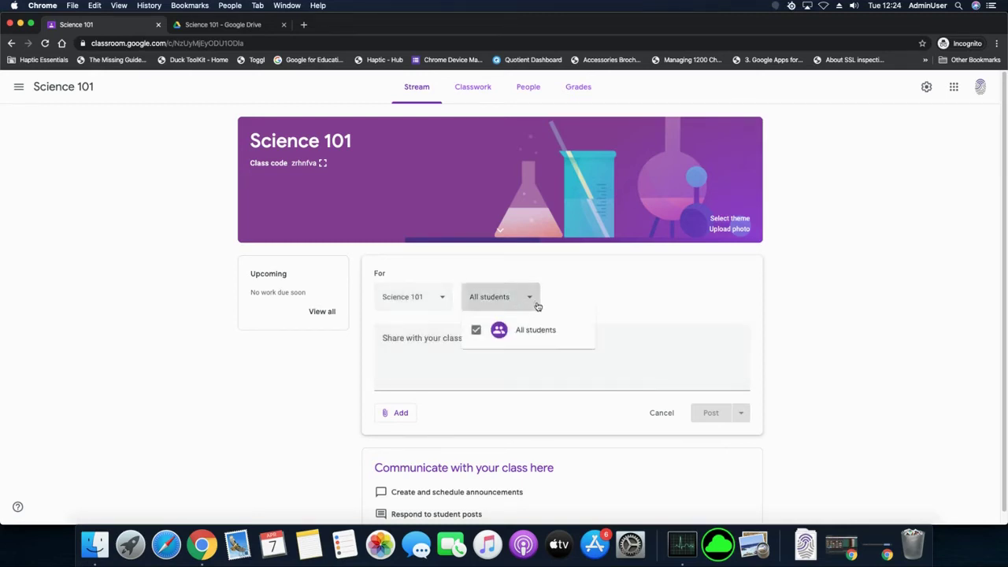
click(525, 300)
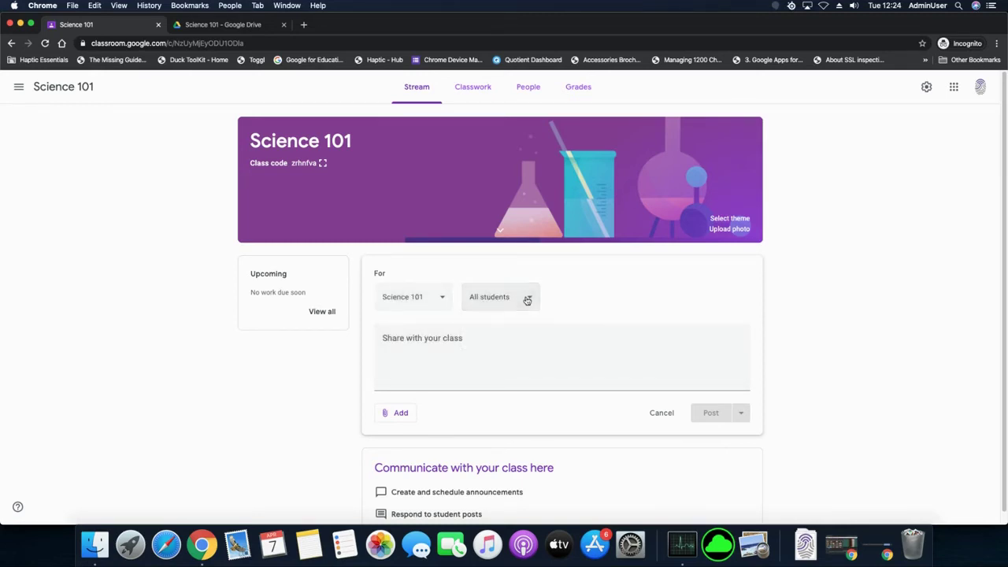
- Start a Tablet Academy post, briefly adding then removing Science 101 from its classes
click(19, 86)
click(45, 90)
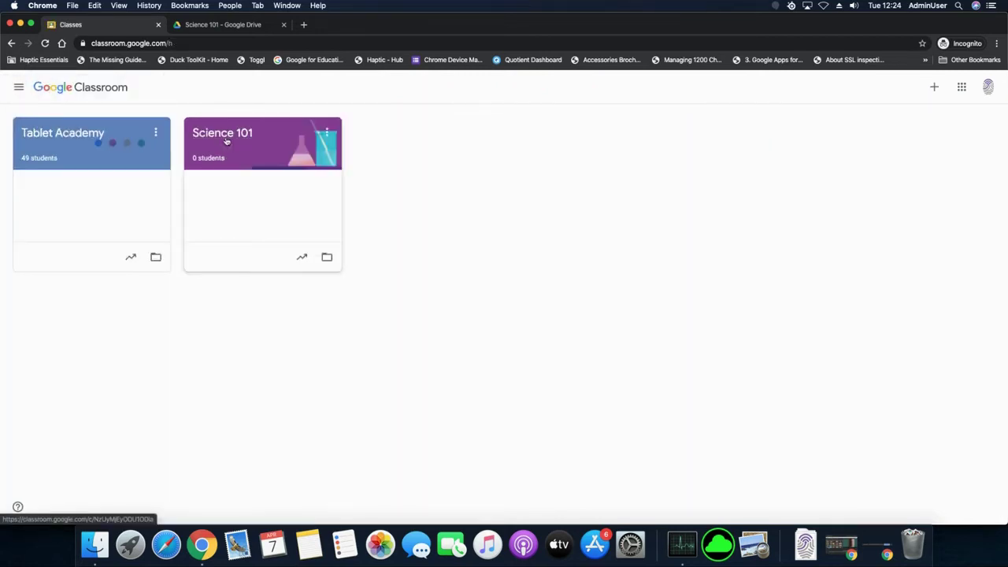
click(99, 135)
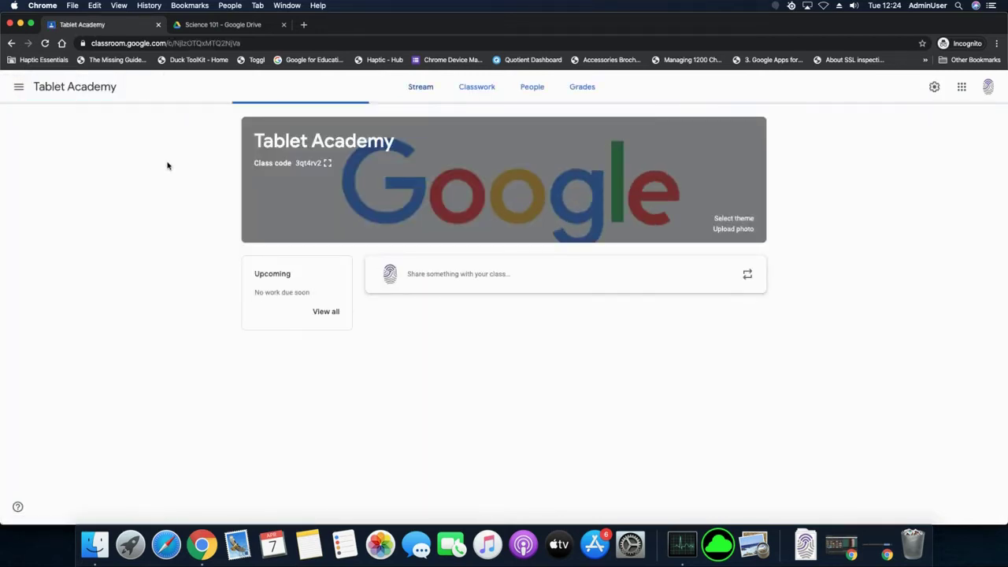
click(477, 277)
click(439, 298)
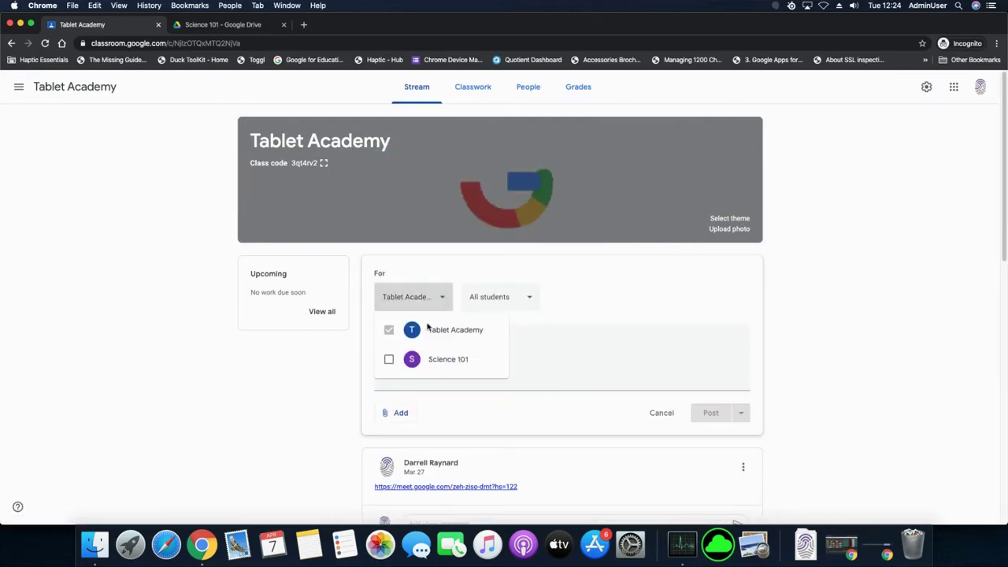
click(390, 363)
click(389, 360)
click(545, 300)
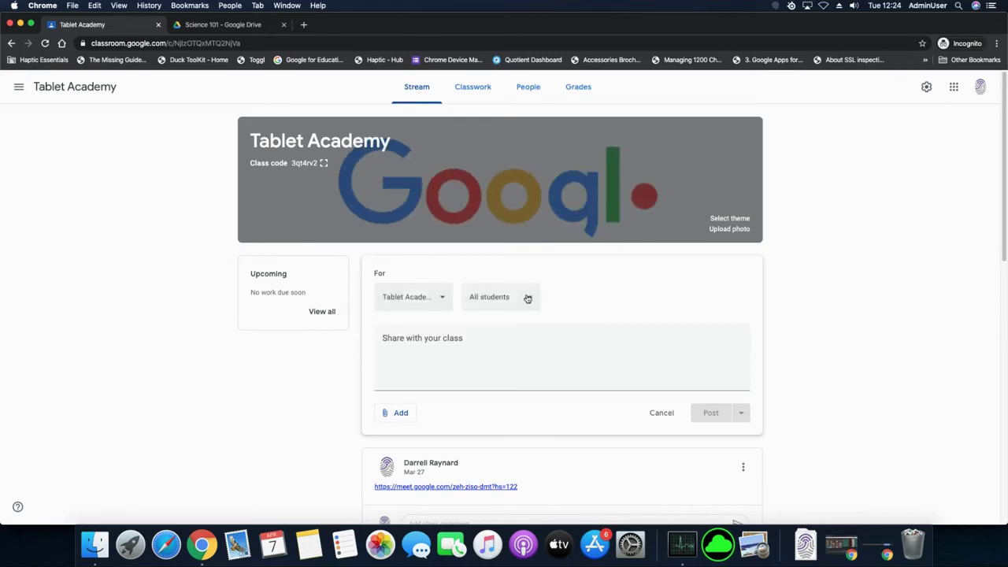
- Deselect all students and address the post to just 3 chosen students
click(535, 299)
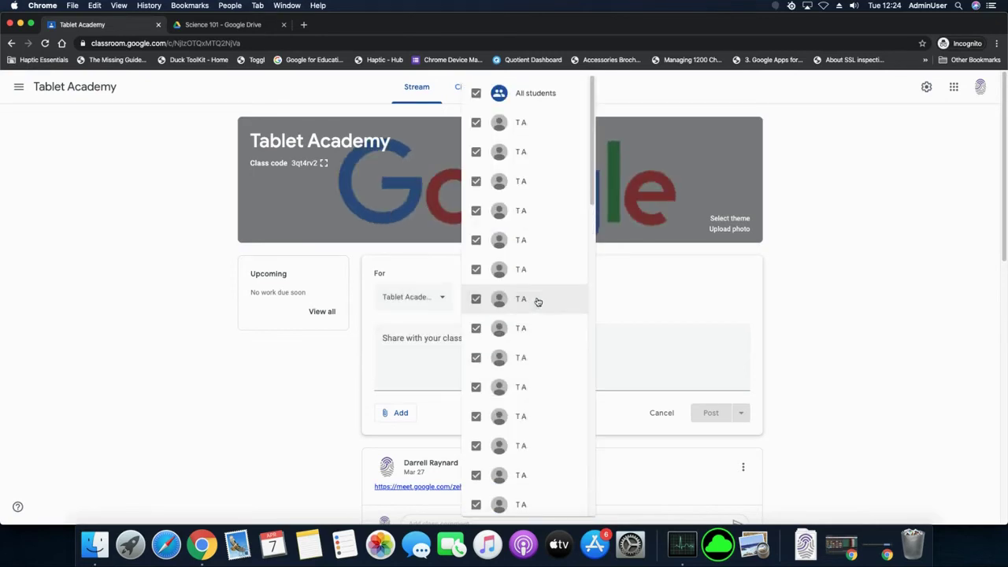
click(475, 93)
click(474, 268)
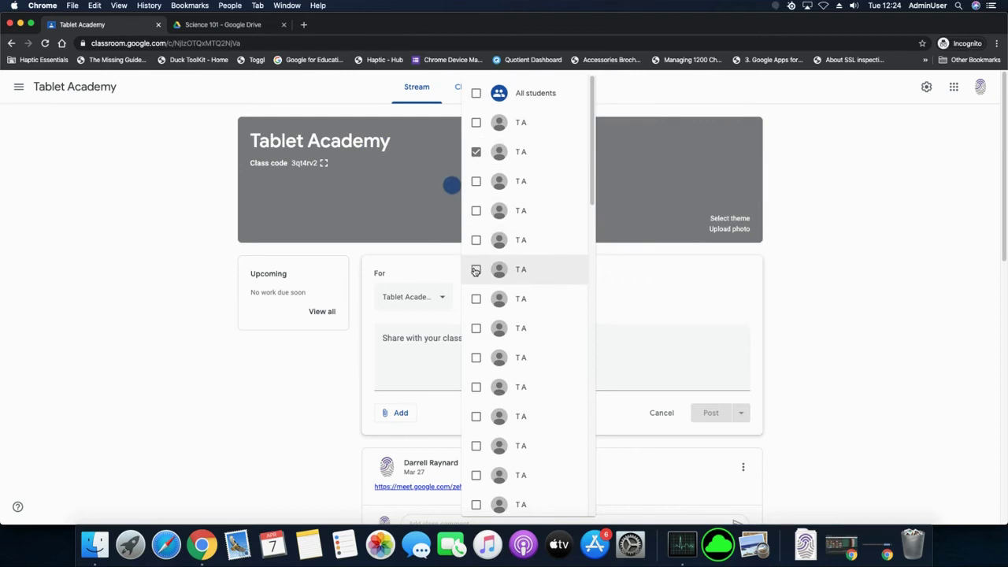
click(476, 387)
click(670, 386)
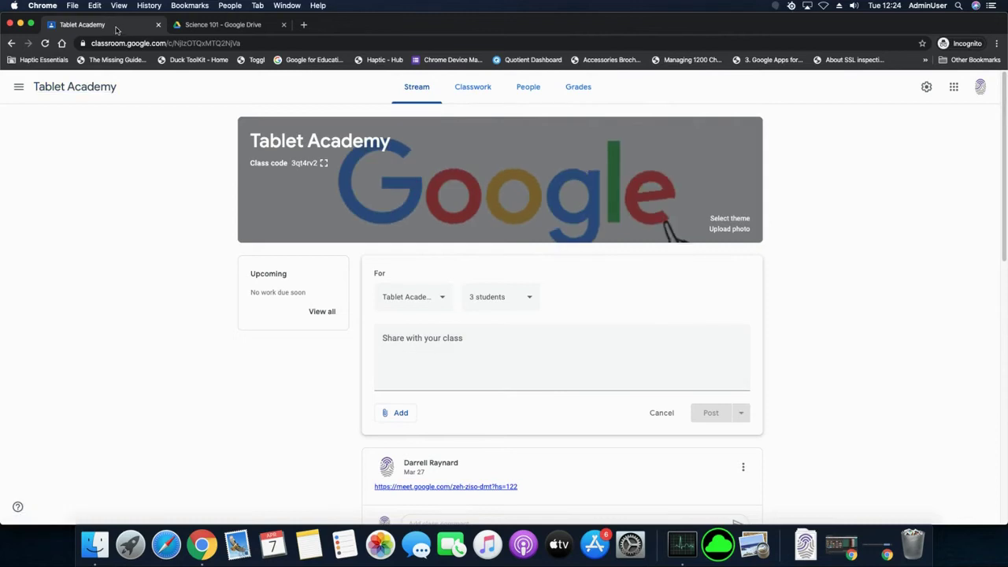
- Leave for the Classes list, discarding the unsaved Tablet Academy draft
click(18, 88)
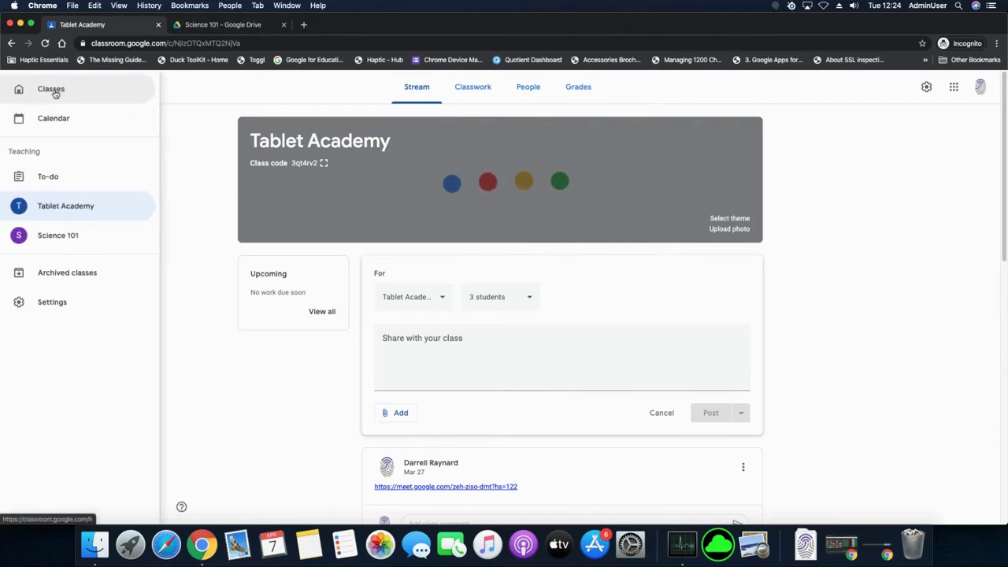
click(54, 104)
click(511, 320)
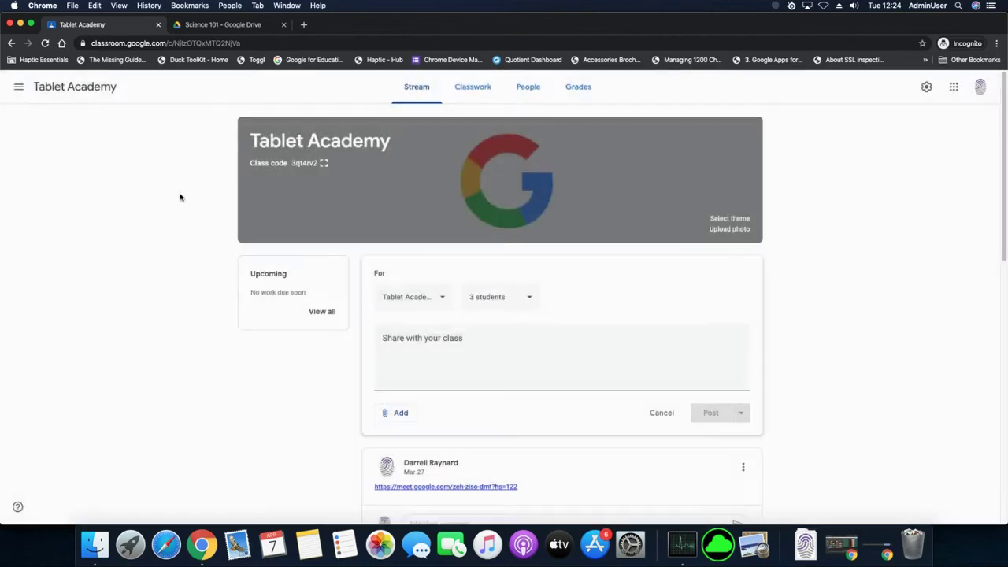
click(18, 87)
click(52, 91)
click(547, 321)
- Start a Science 101 post reading 'Your Work for today'
click(234, 138)
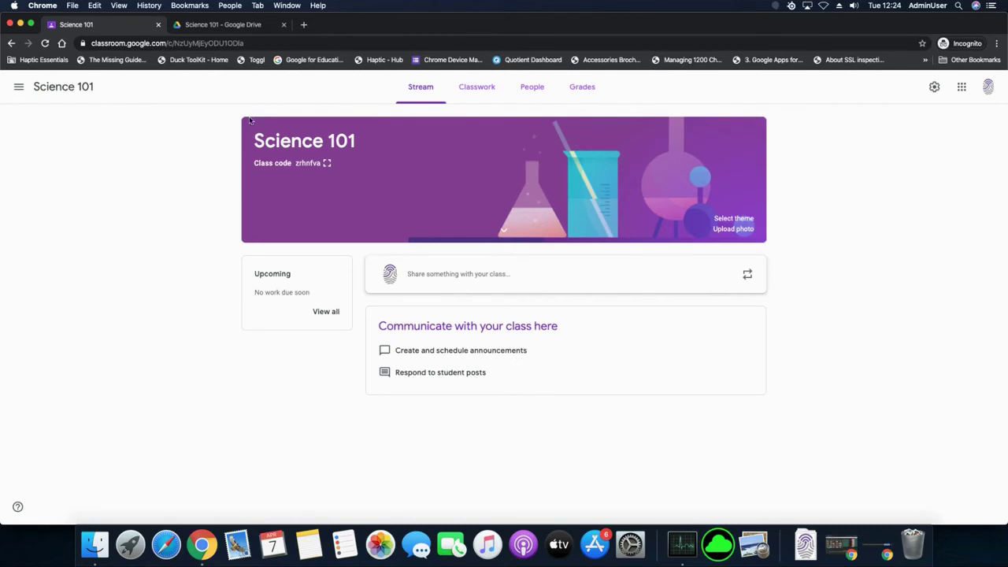
click(481, 274)
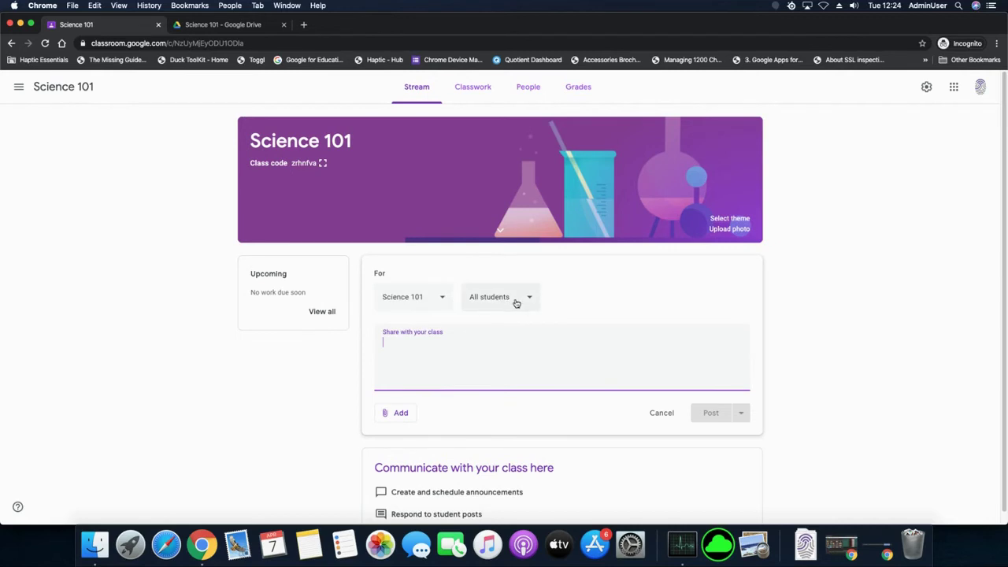
click(457, 336)
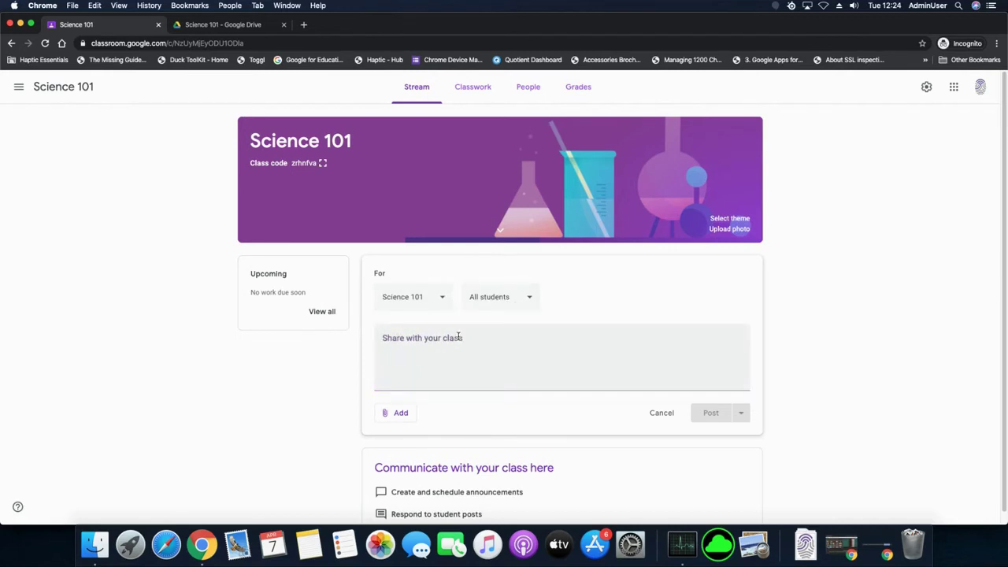
click(467, 340)
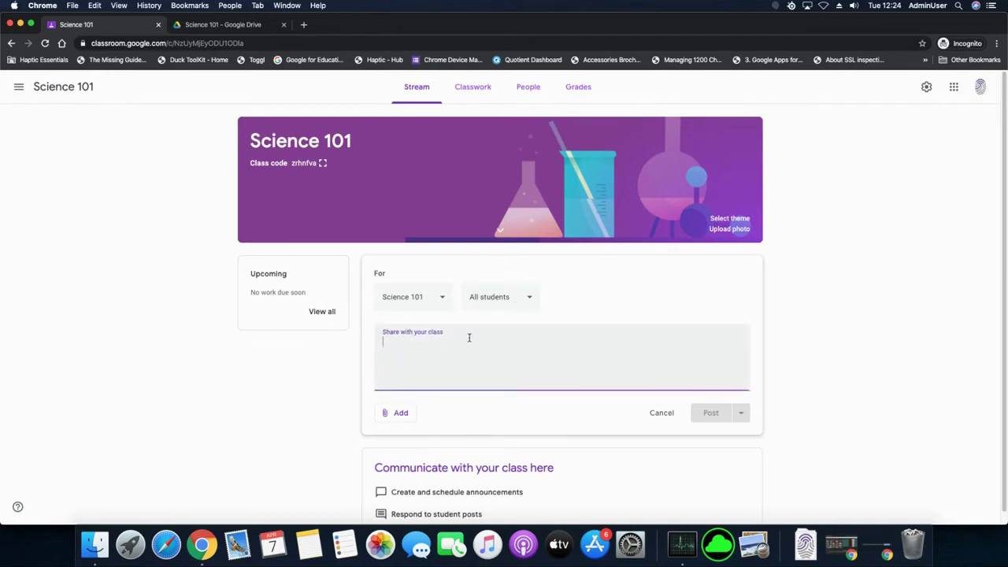
text(Your )
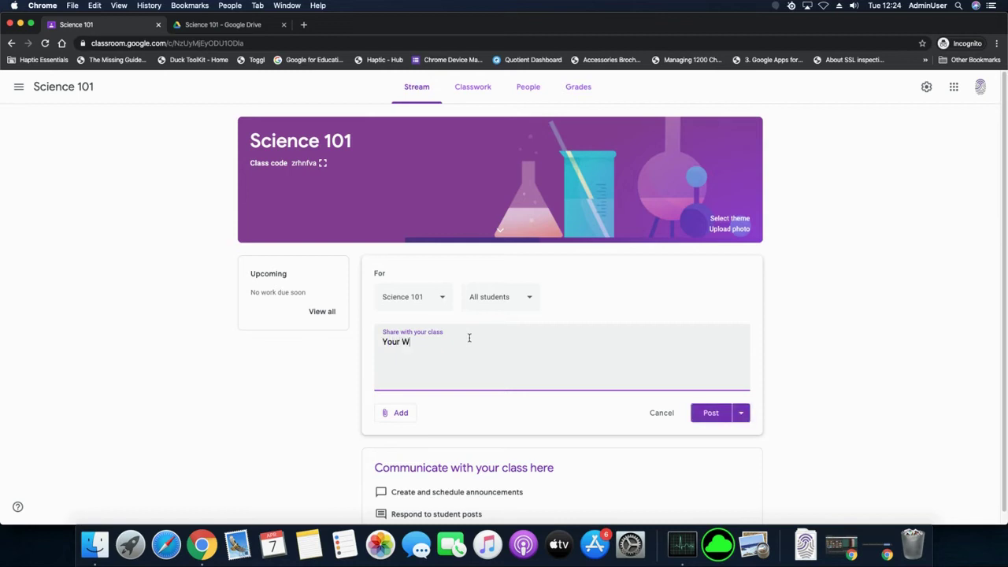
text(Work for today)
click(486, 410)
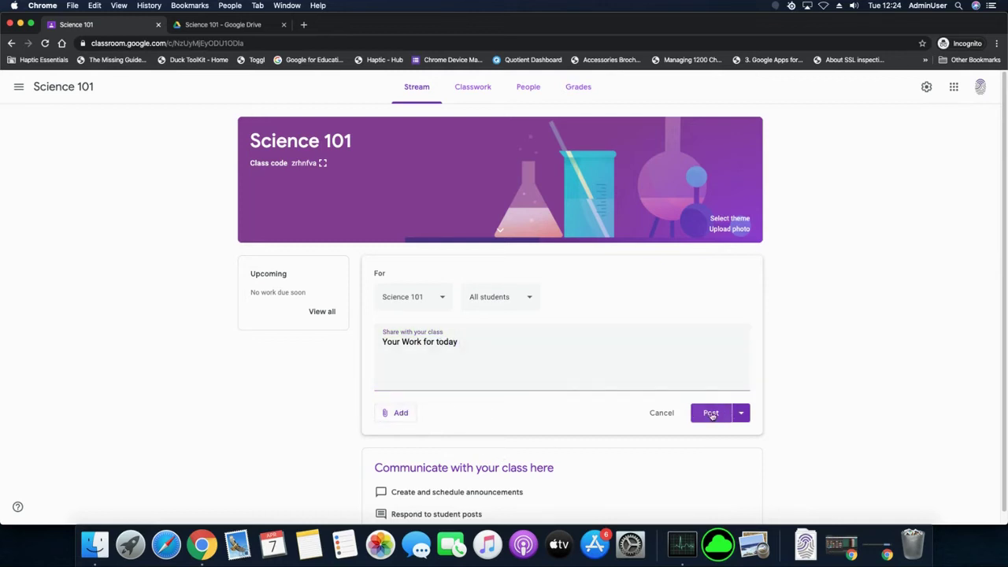
- Review the Post and Add menu options, then cancel the announcement
click(741, 414)
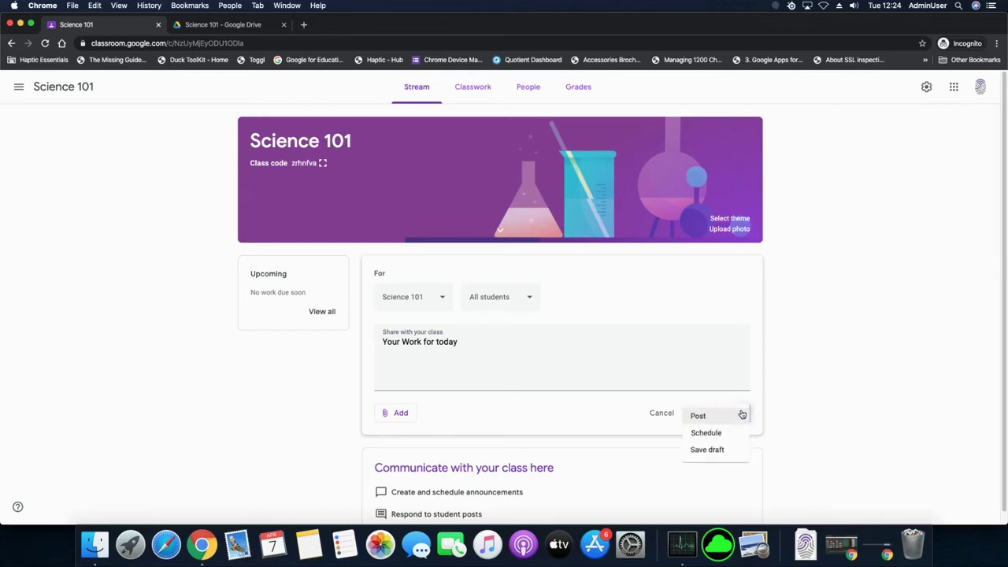
click(533, 412)
click(403, 415)
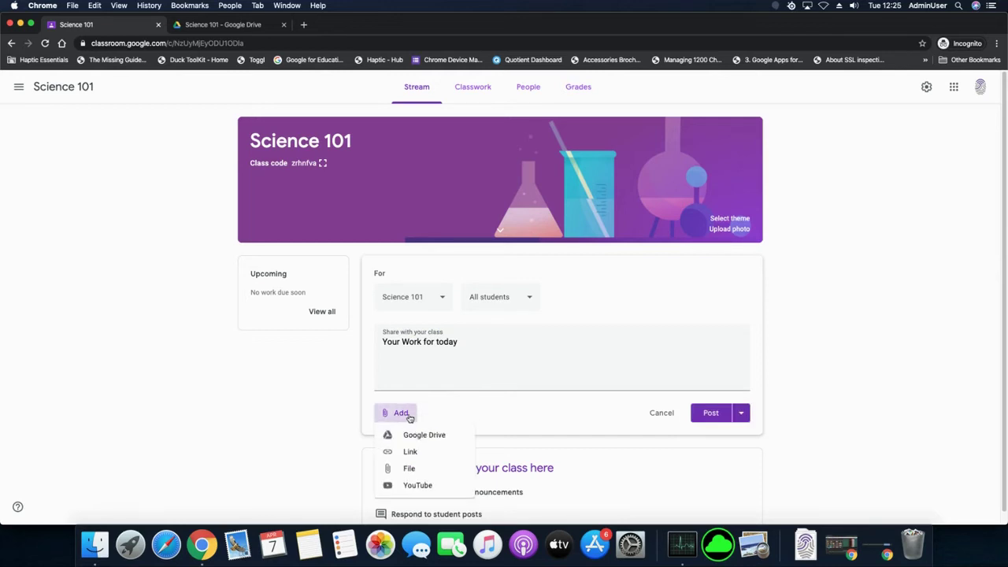
scroll(494, 417, down, 1)
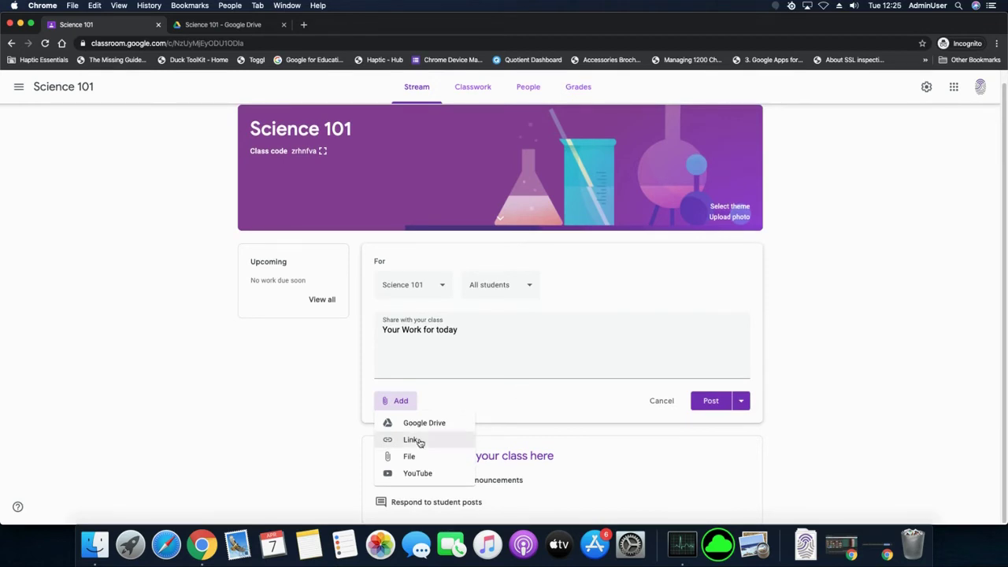
click(546, 337)
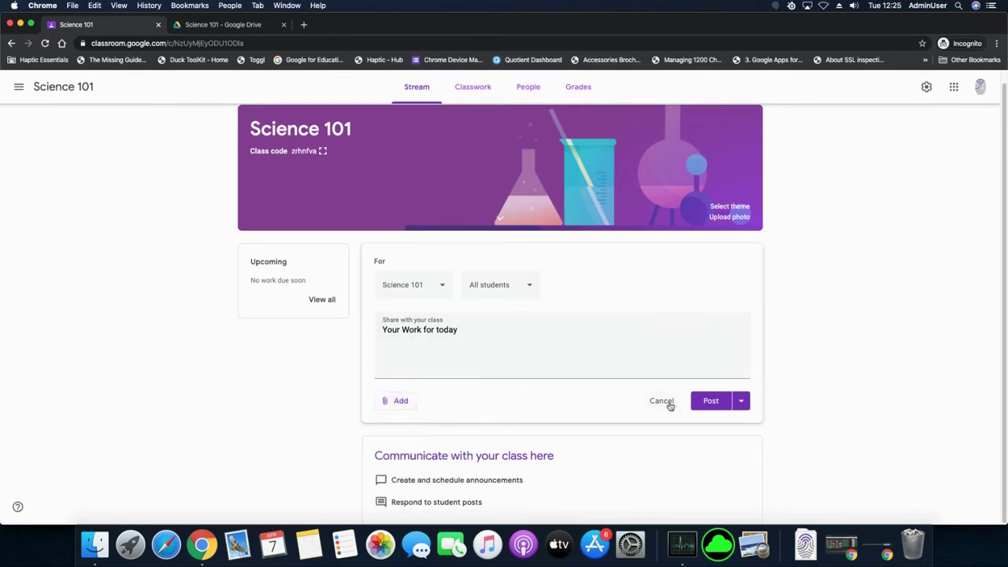
click(662, 402)
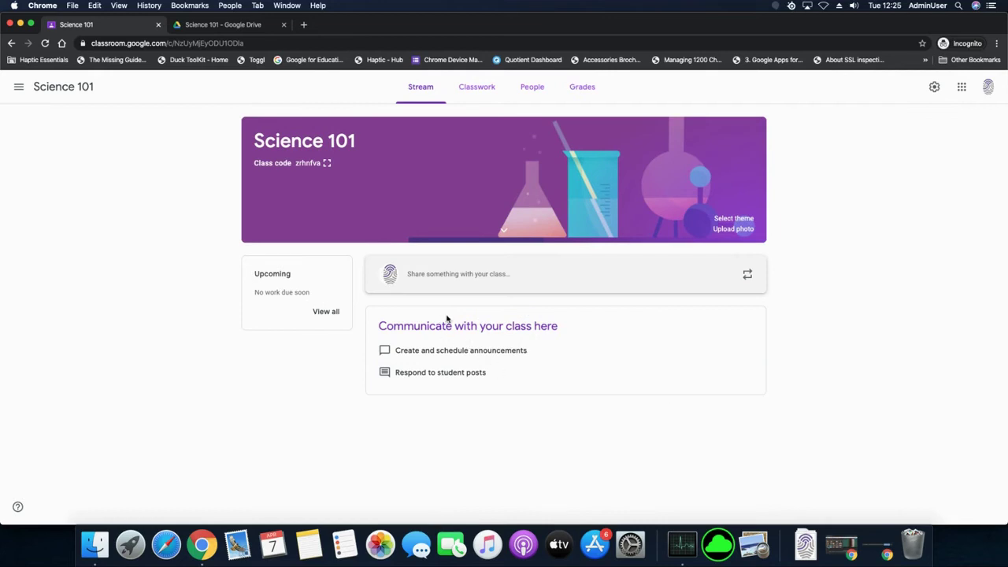
- Reuse the archived Science class's 'Newtons 2nd law discussion' post in Science 101, copying all attachments
click(482, 88)
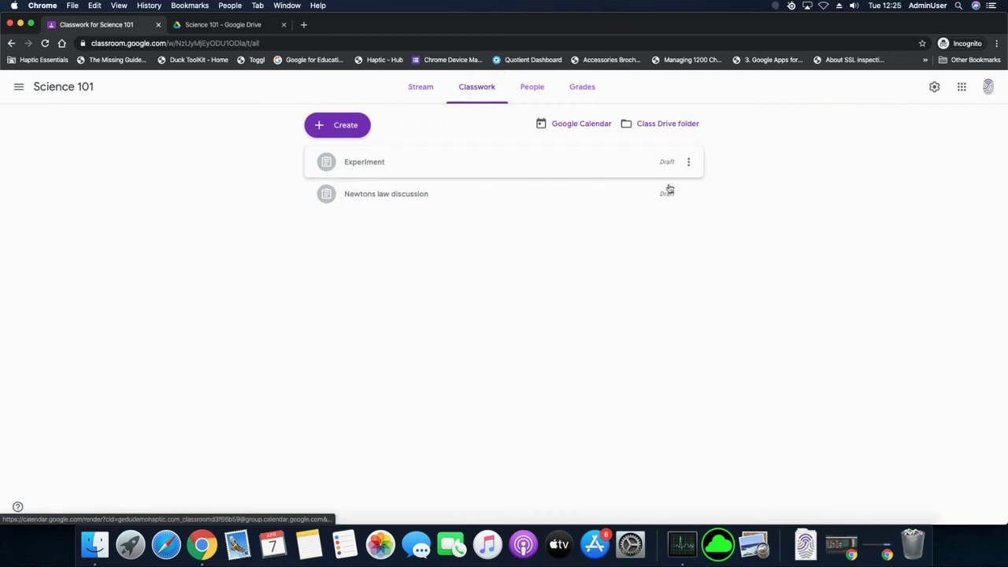
click(348, 129)
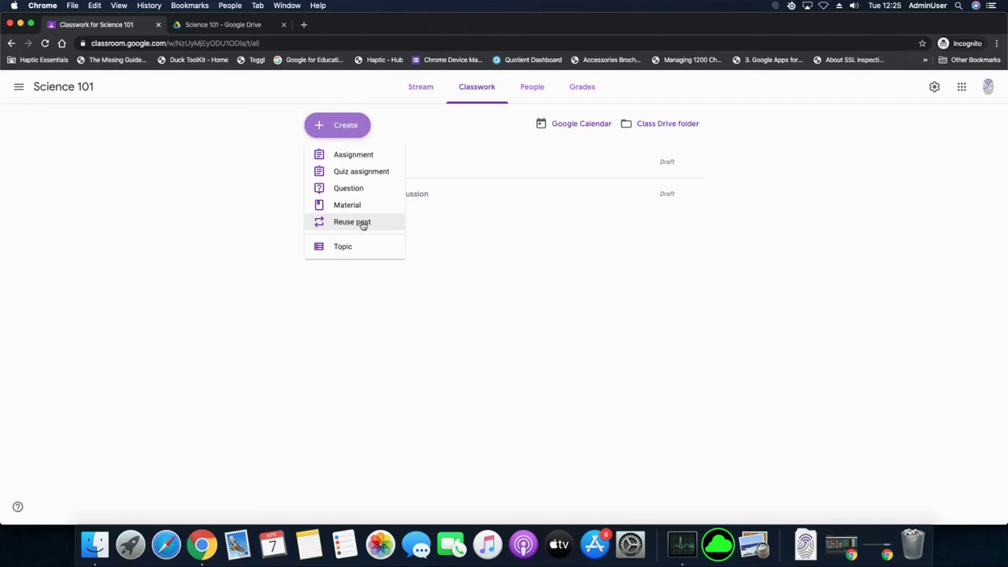
click(363, 226)
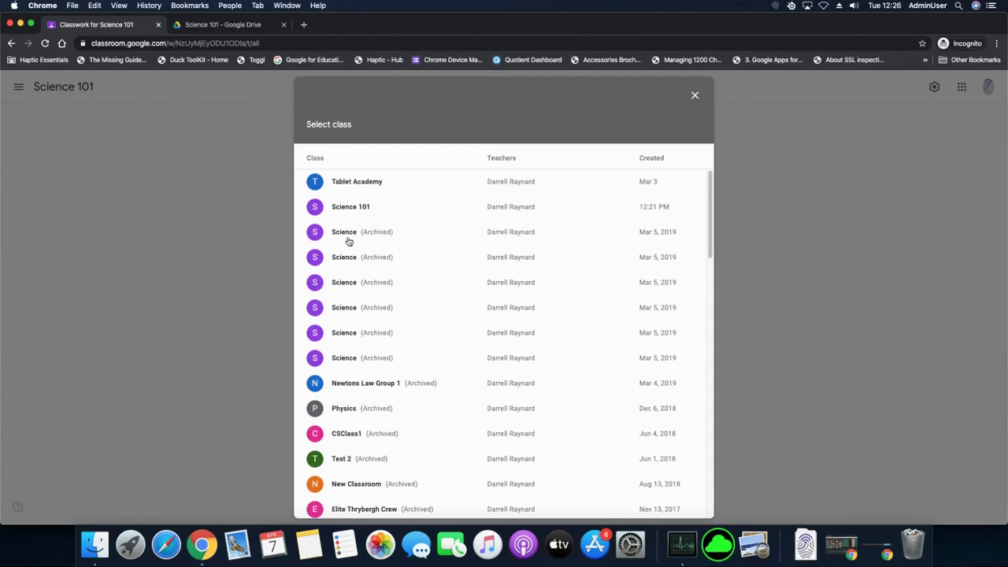
click(334, 311)
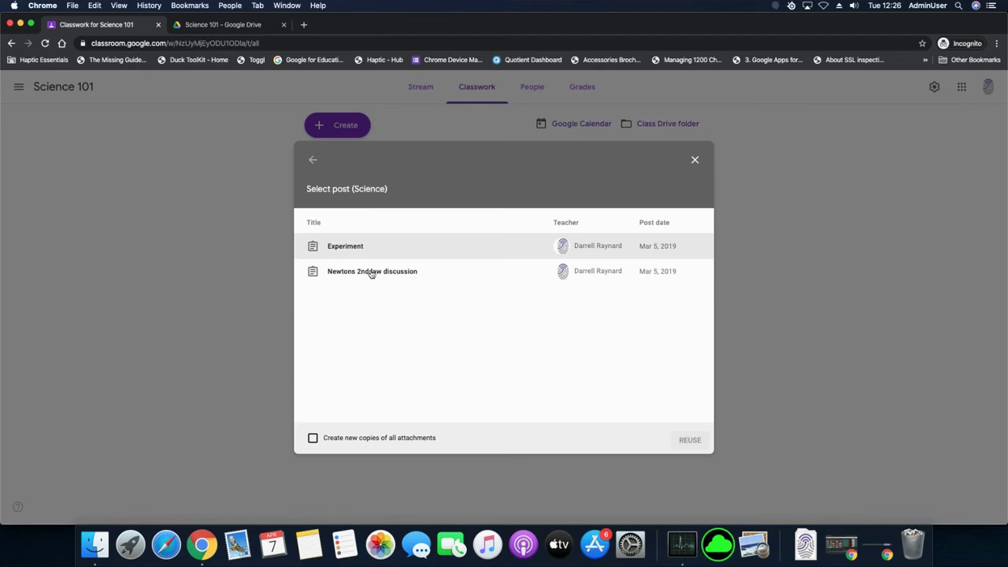
click(313, 439)
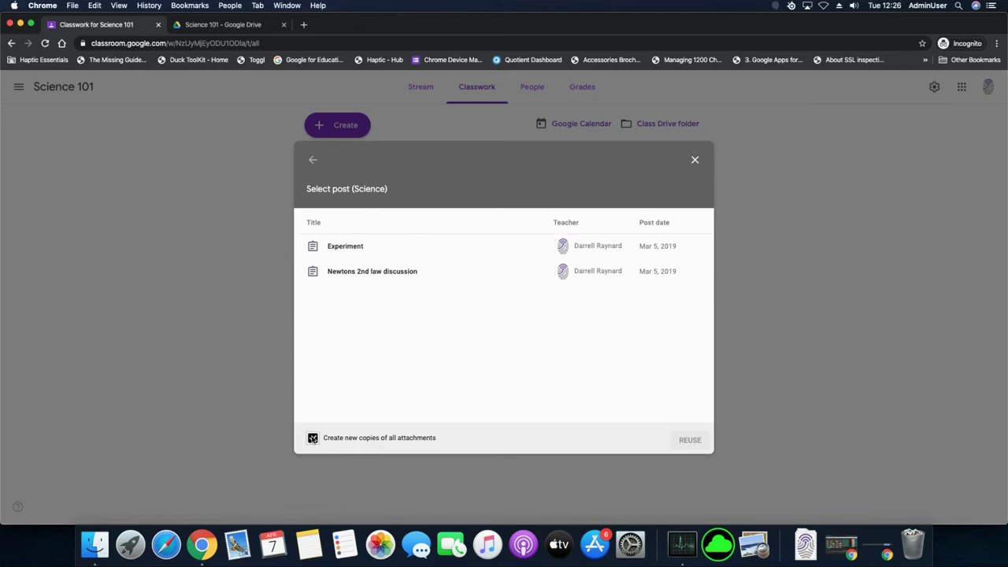
click(370, 272)
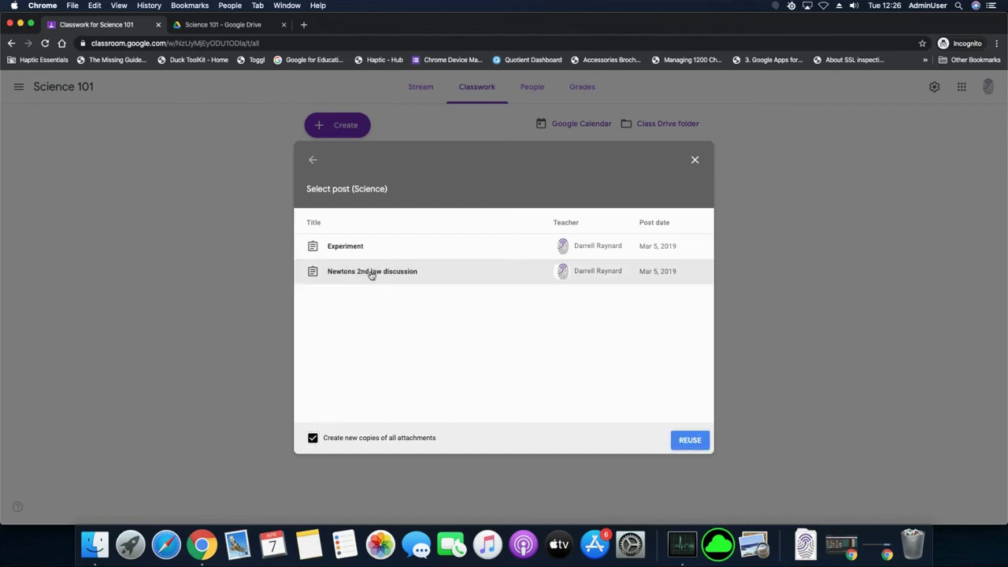
click(688, 441)
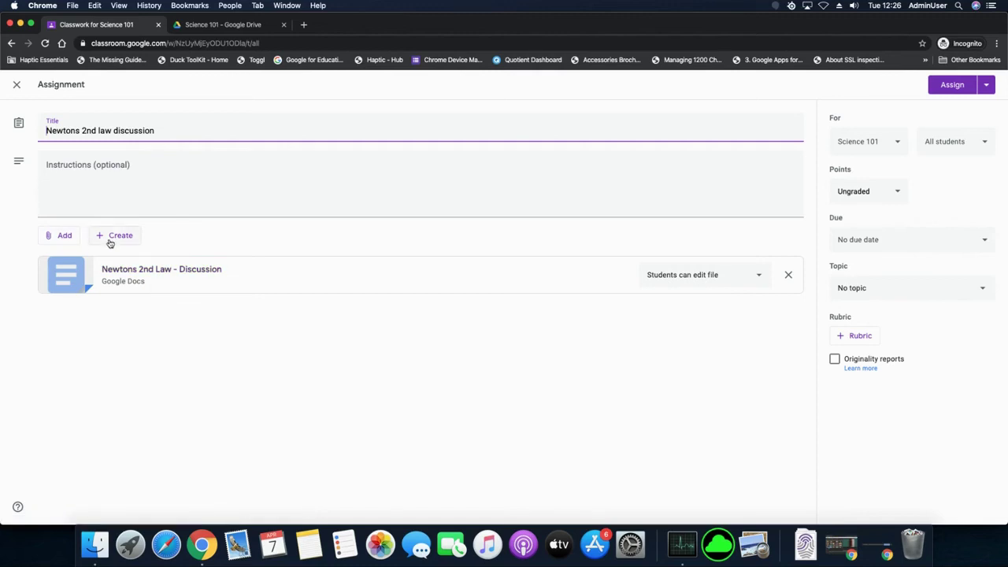
- Confirm the assignment targets Science 101 and All students, leaving both dropdowns unchanged
click(984, 146)
click(890, 142)
click(894, 141)
click(895, 141)
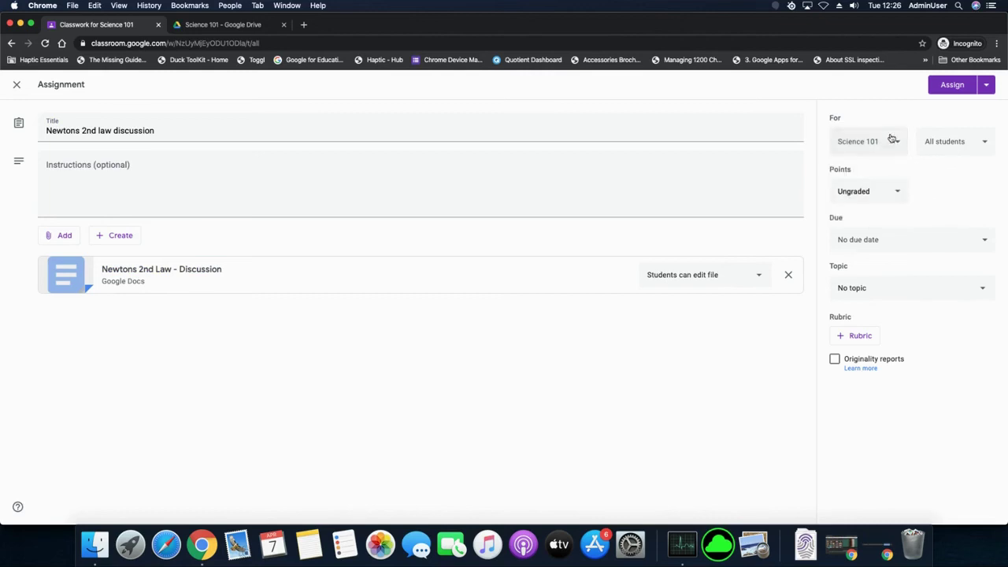
click(889, 139)
click(879, 142)
- Keep the assignment Ungraded and the attached Doc set to 'Students can edit file'
click(873, 191)
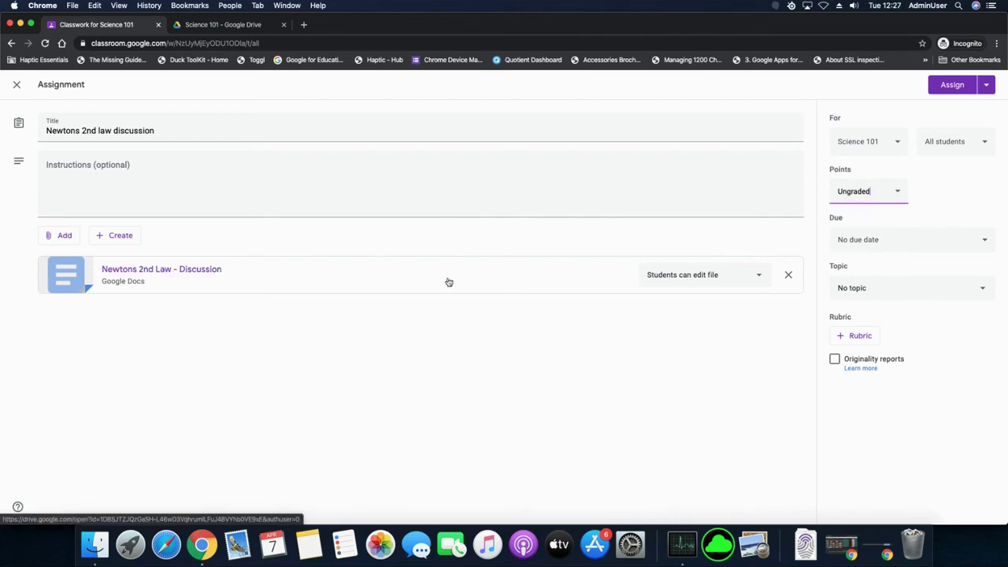
click(758, 276)
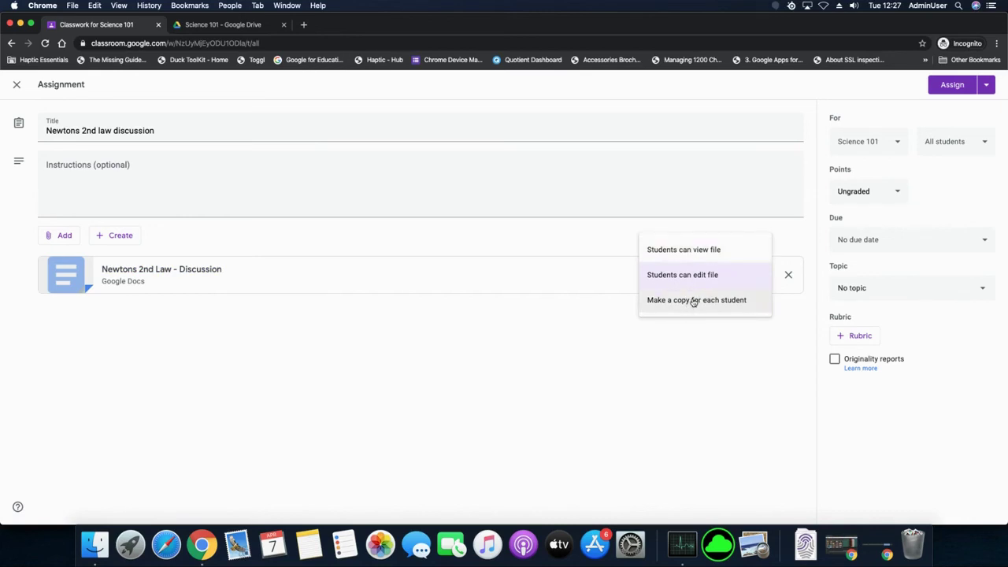
click(745, 403)
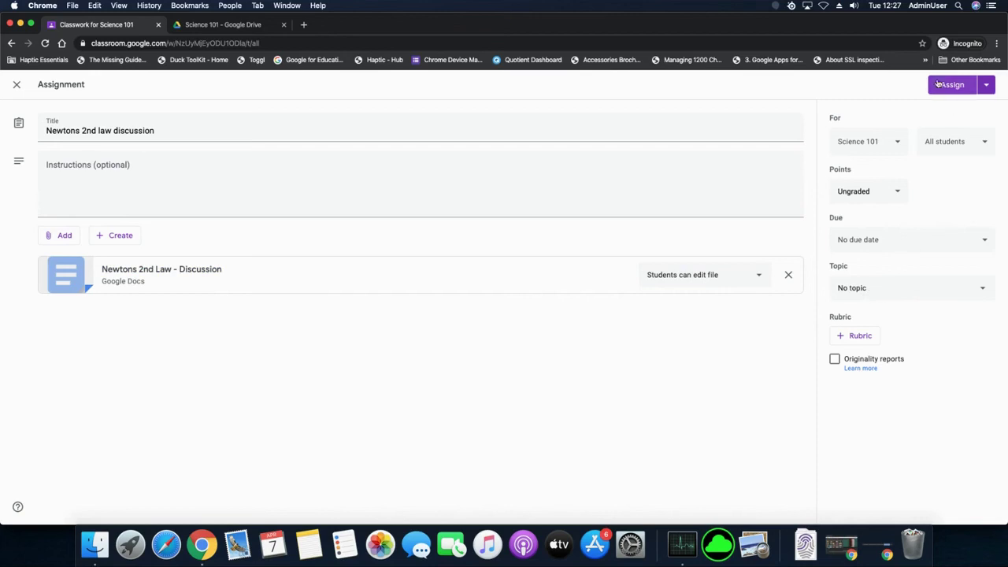
click(985, 87)
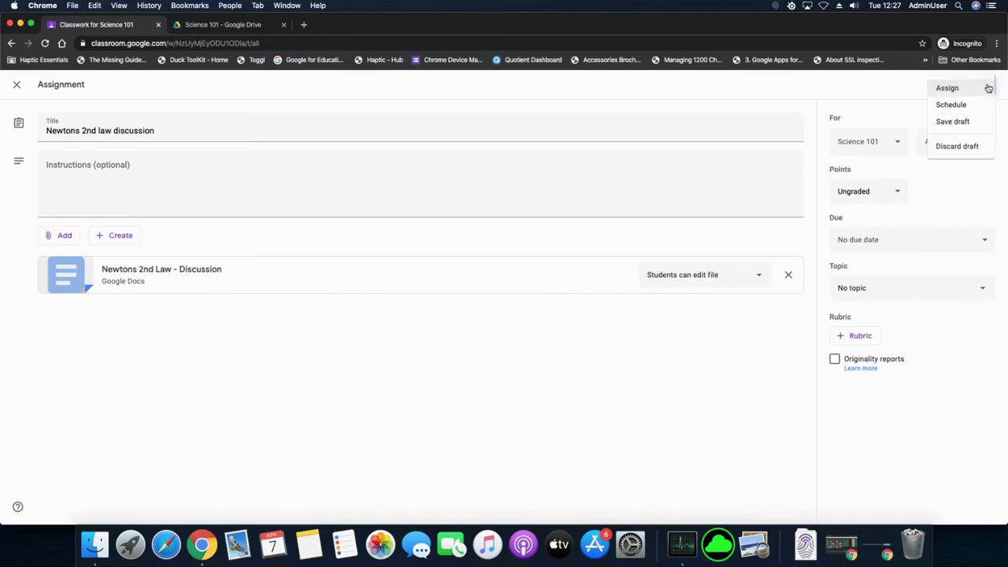
- Pick April 9, 2020 and a 9:00 PM publish time, and schedule the assignment
click(953, 107)
click(534, 280)
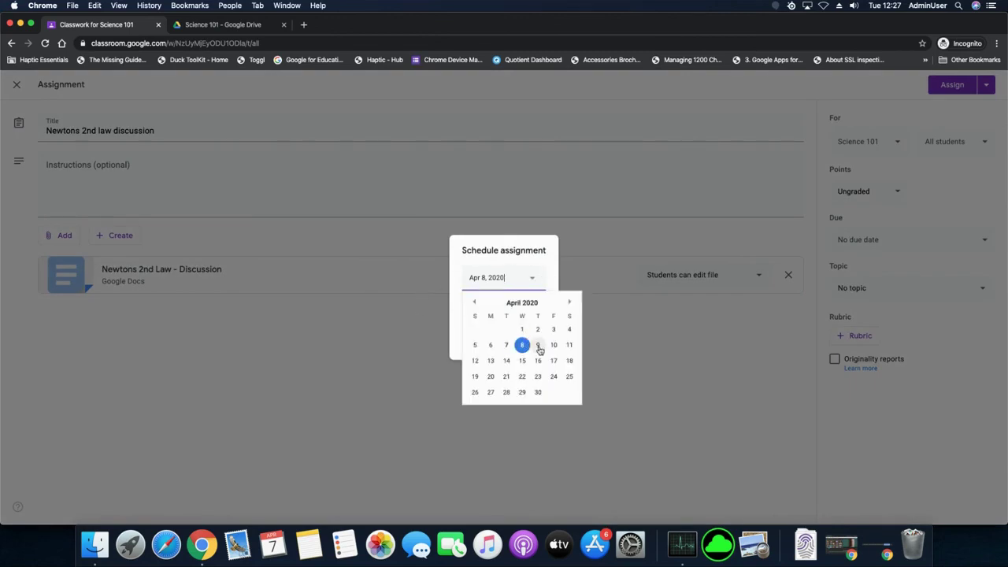
click(537, 346)
click(504, 314)
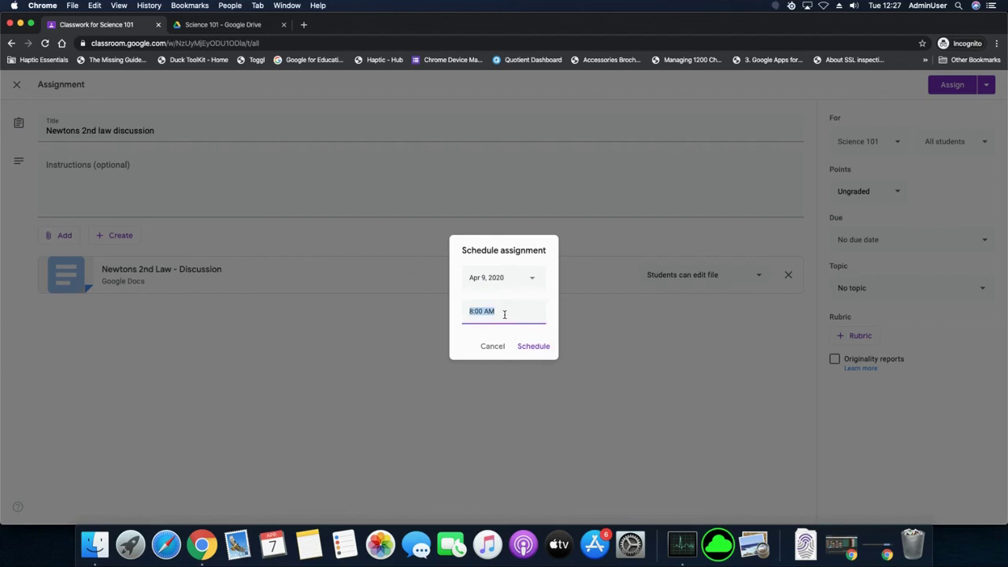
text(90)
click(525, 346)
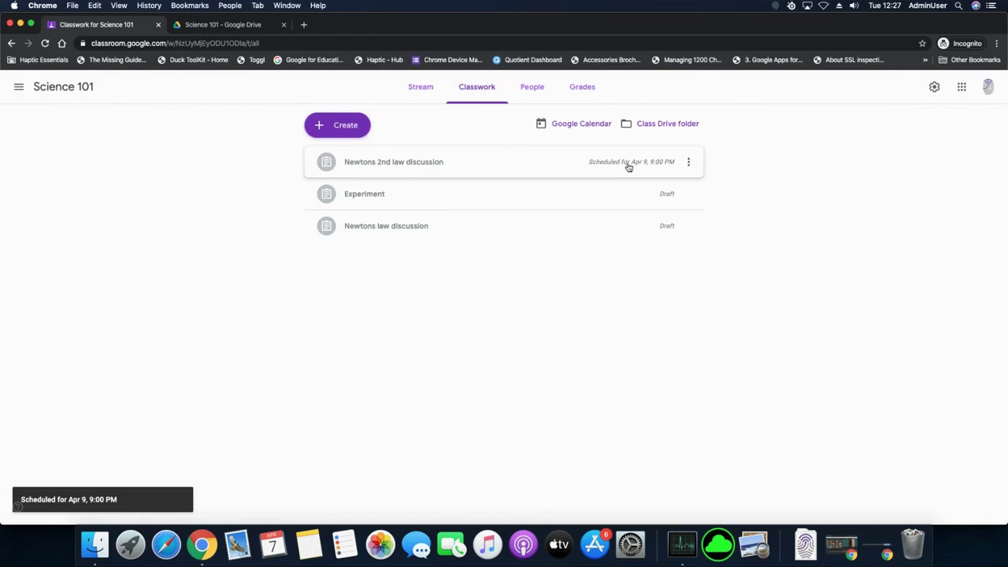
- Edit the scheduled assignment and change its Apr 9 publish time from 9:00 PM to 9:00 AM
click(689, 163)
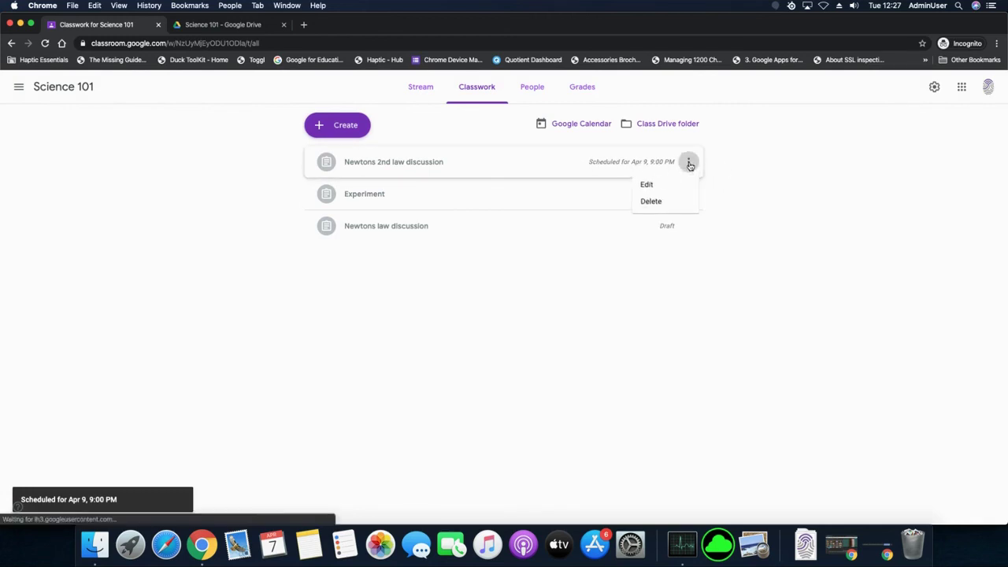
click(650, 185)
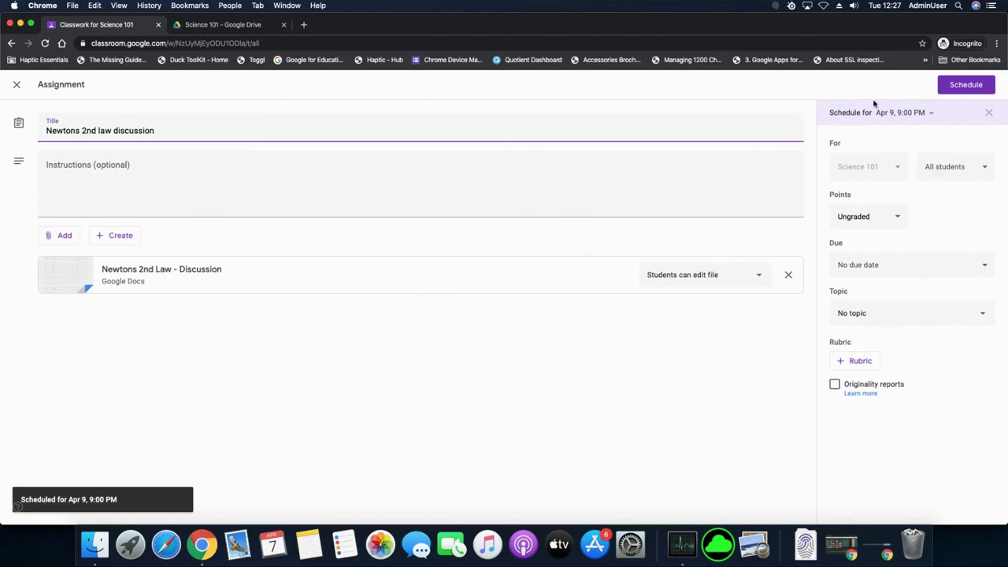
click(930, 114)
click(863, 189)
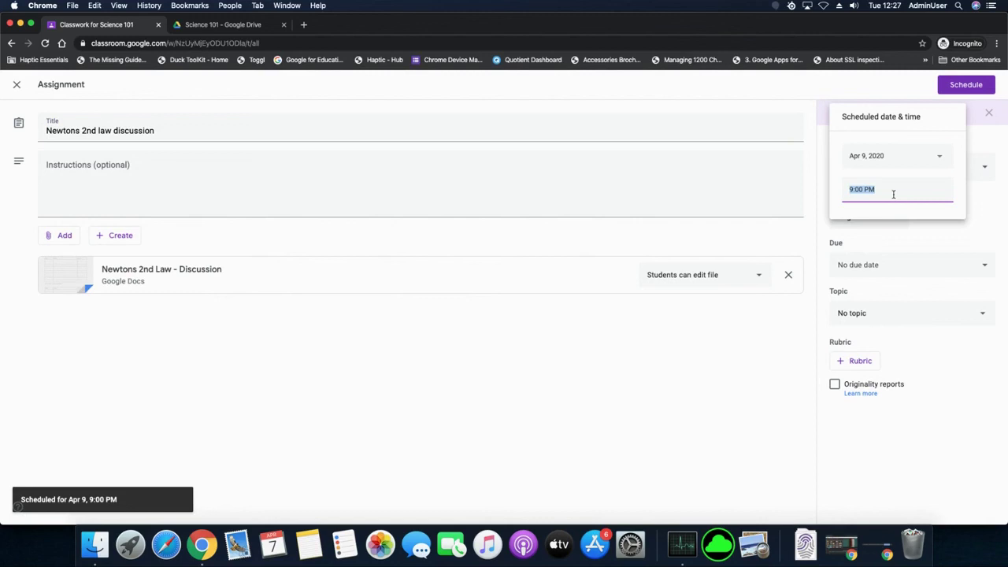
text(0)
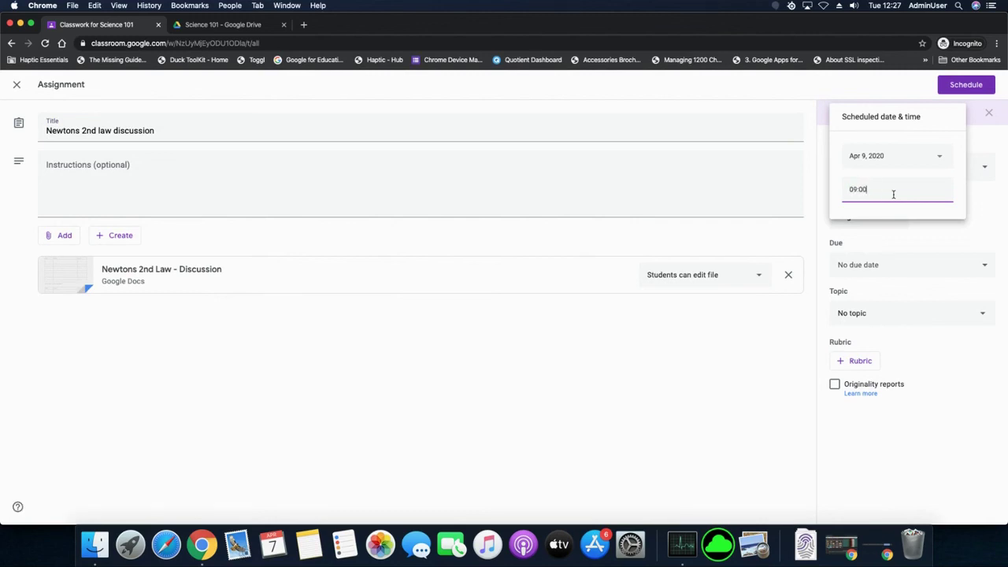
click(907, 215)
click(891, 194)
click(891, 195)
click(957, 88)
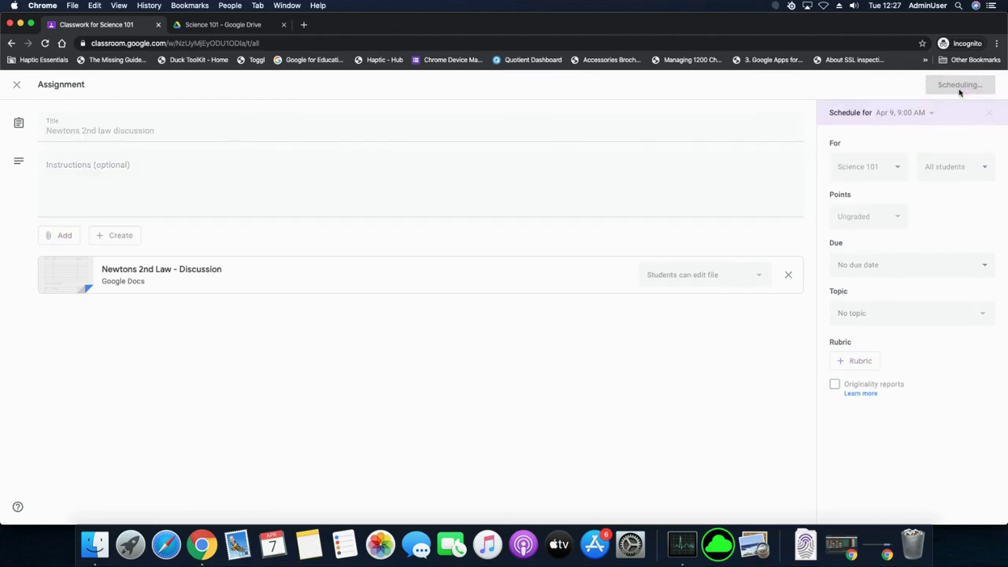